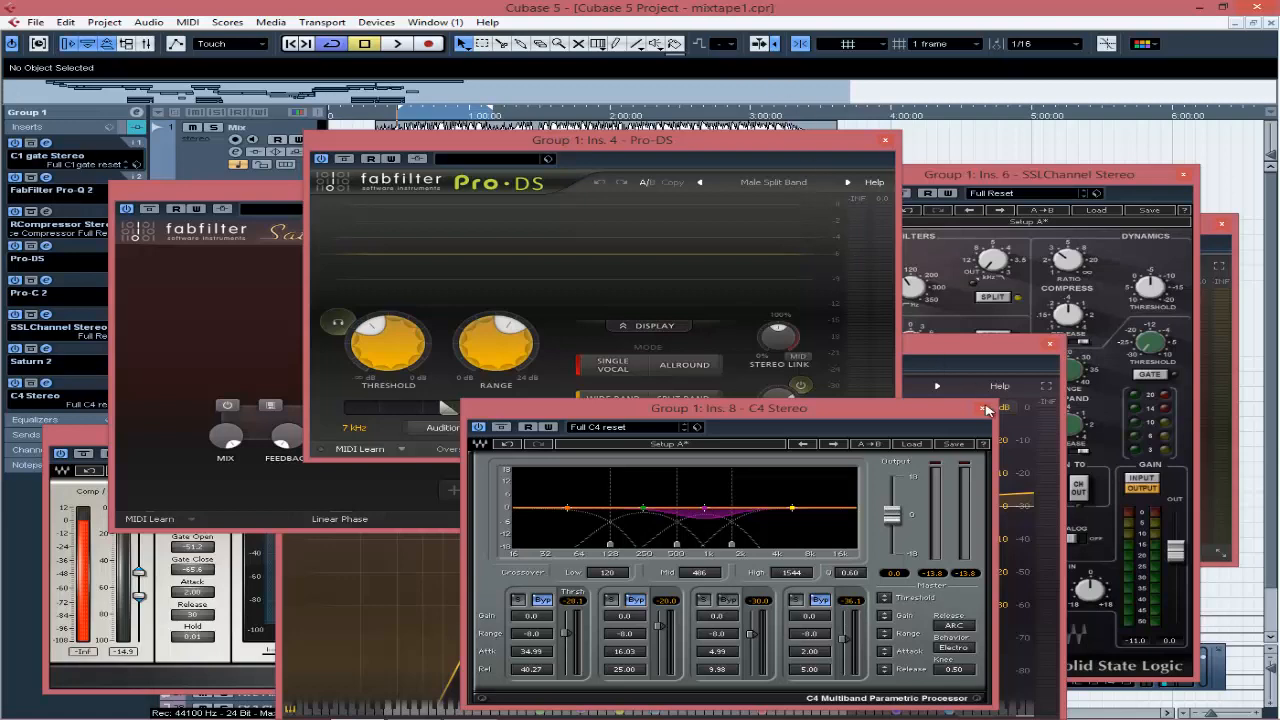
- Close all the open plug-in windows of Group 1 so that the whole project arrangement is clear
{"action": "left_click", "coordinate": [986, 409]}
{"action": "left_click", "coordinate": [1050, 344]}
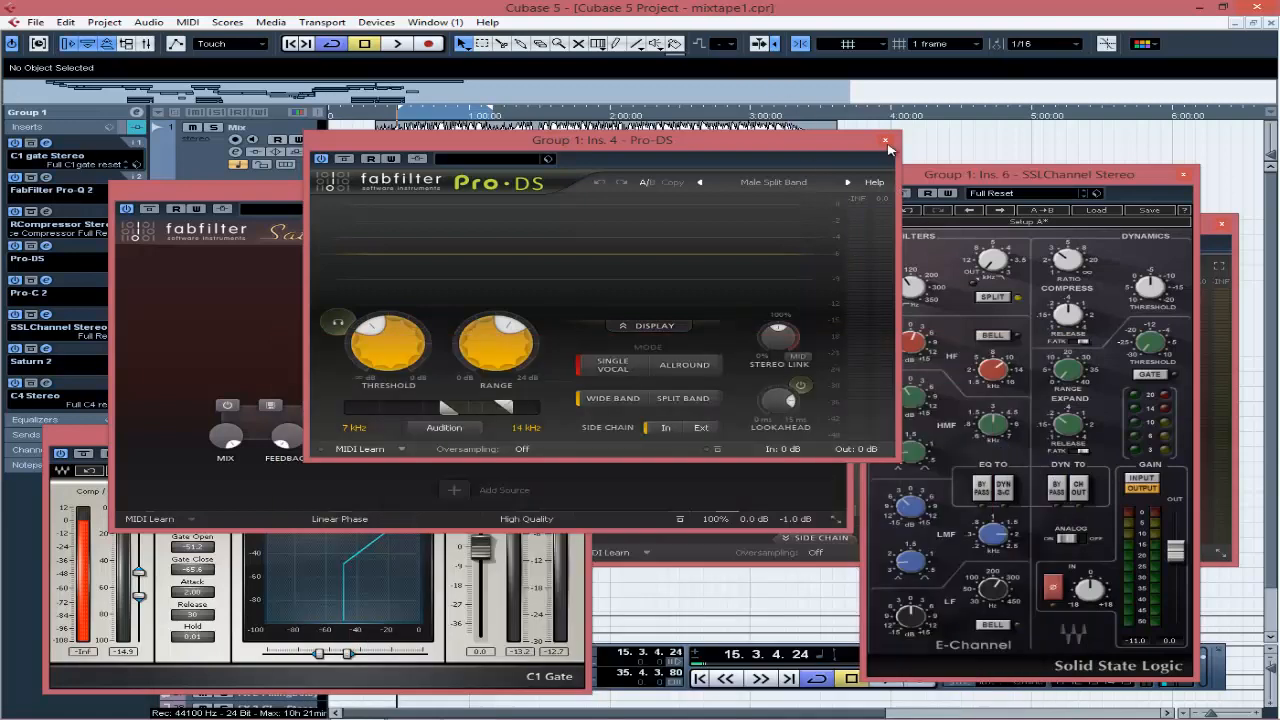
{"action": "left_click", "coordinate": [886, 142]}
{"action": "left_click", "coordinate": [1183, 175]}
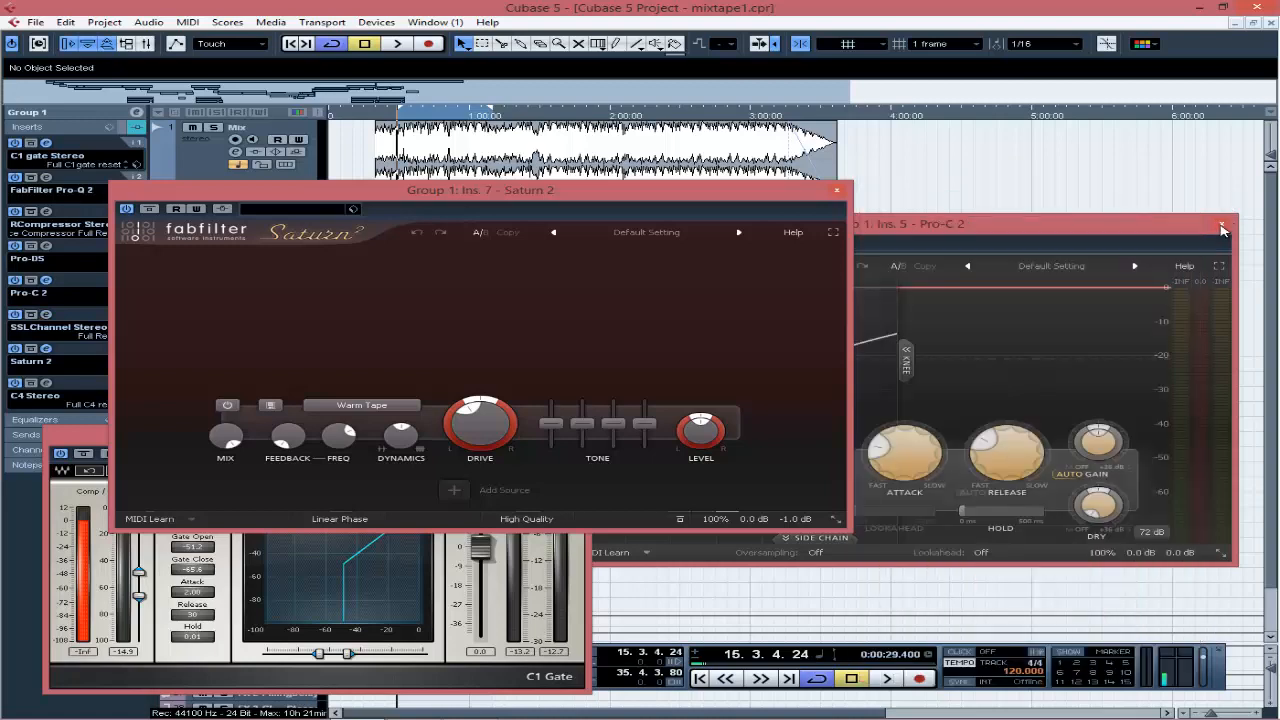
{"action": "left_click", "coordinate": [1221, 230]}
{"action": "left_click", "coordinate": [837, 190]}
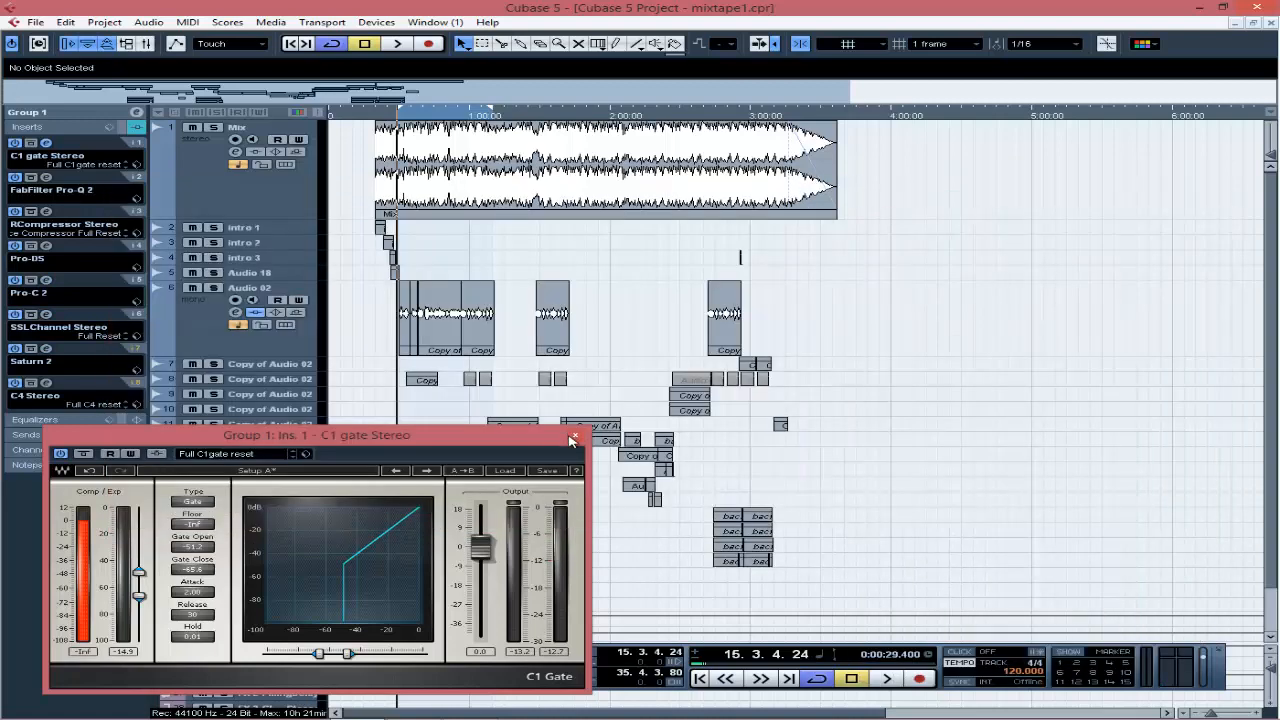
{"action": "left_click", "coordinate": [572, 439]}
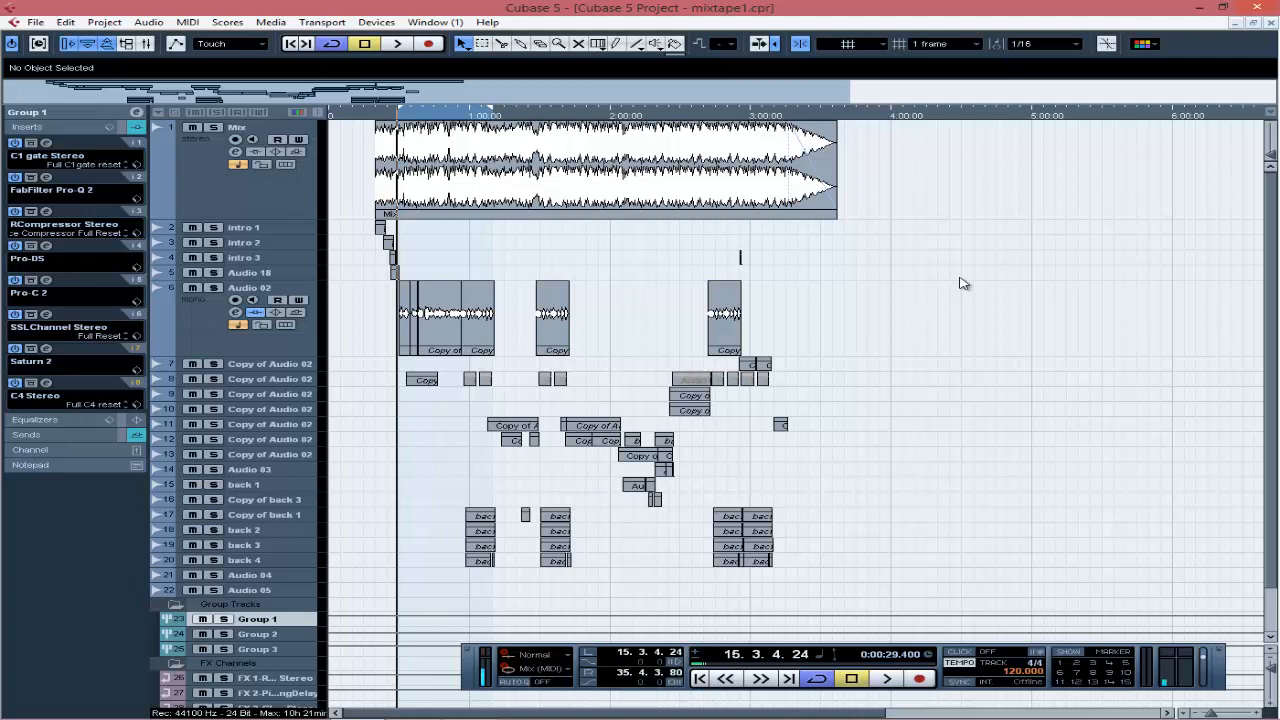
- Play a short stretch of the mix from the current position and stop playback
{"action": "key", "text": "space"}
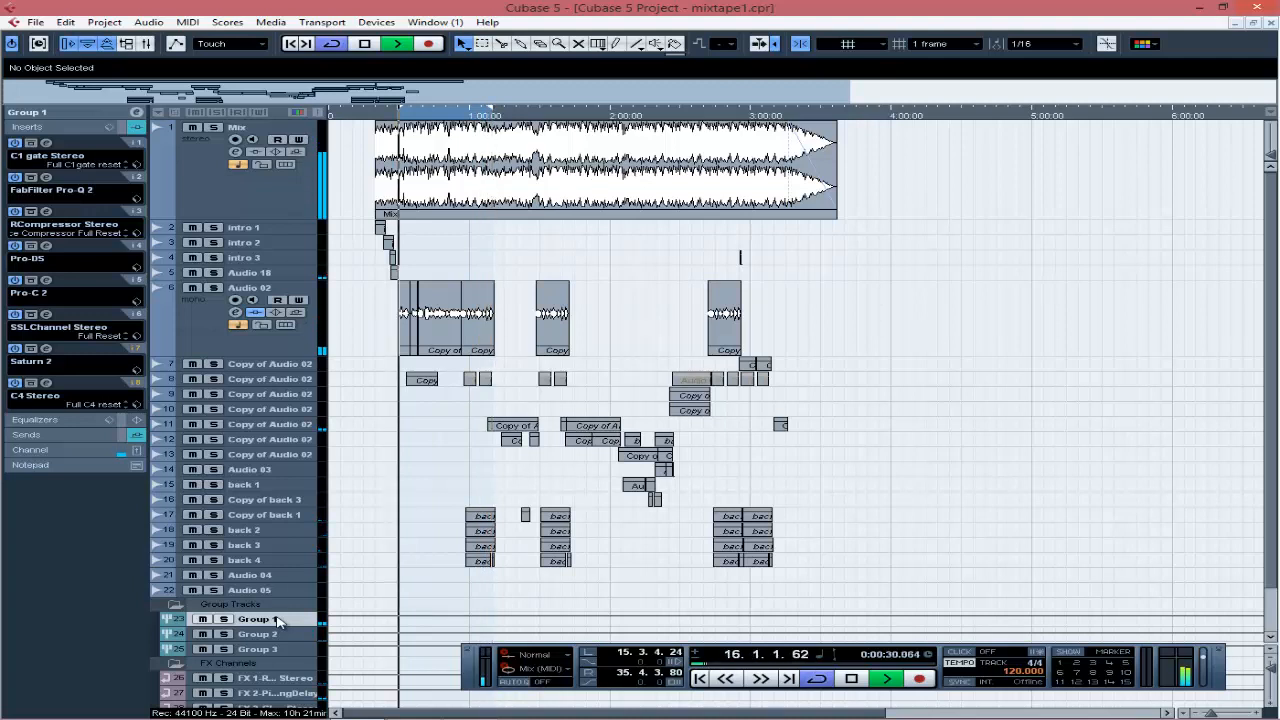
{"action": "key", "text": "space"}
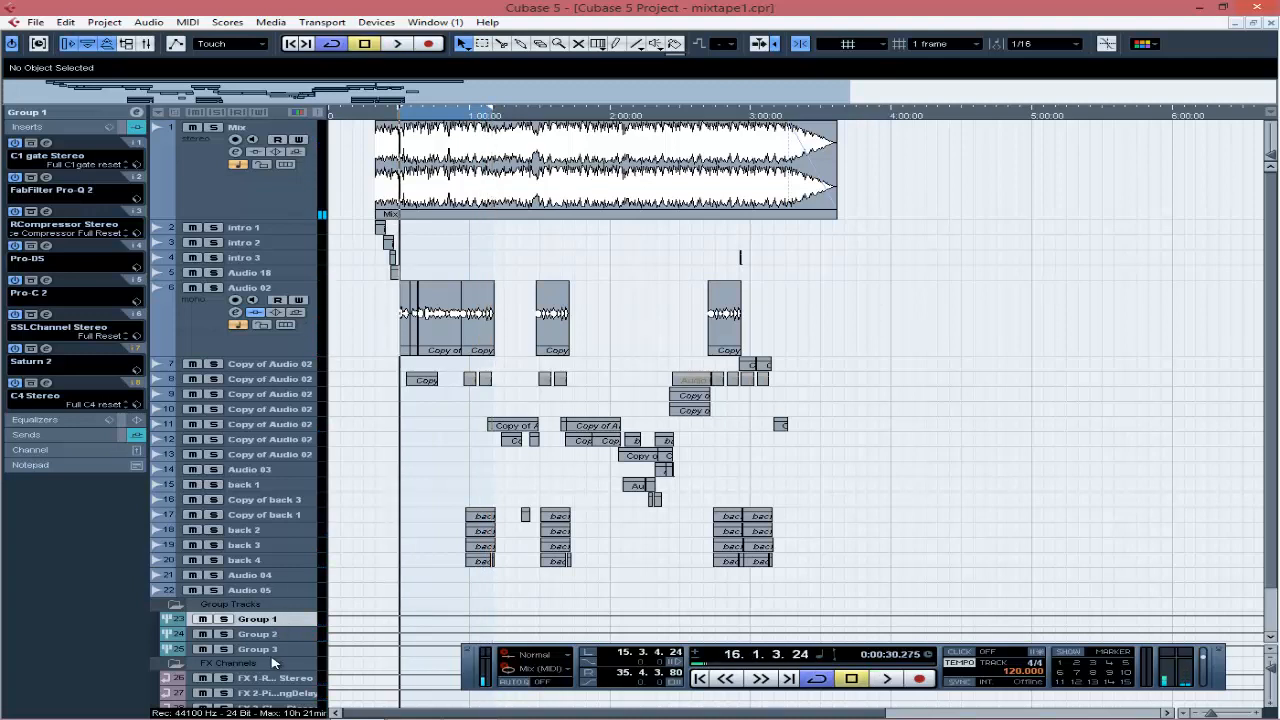
- Inspect the insert effects and output routing of the Audio 02 track
{"action": "left_click", "coordinate": [196, 317]}
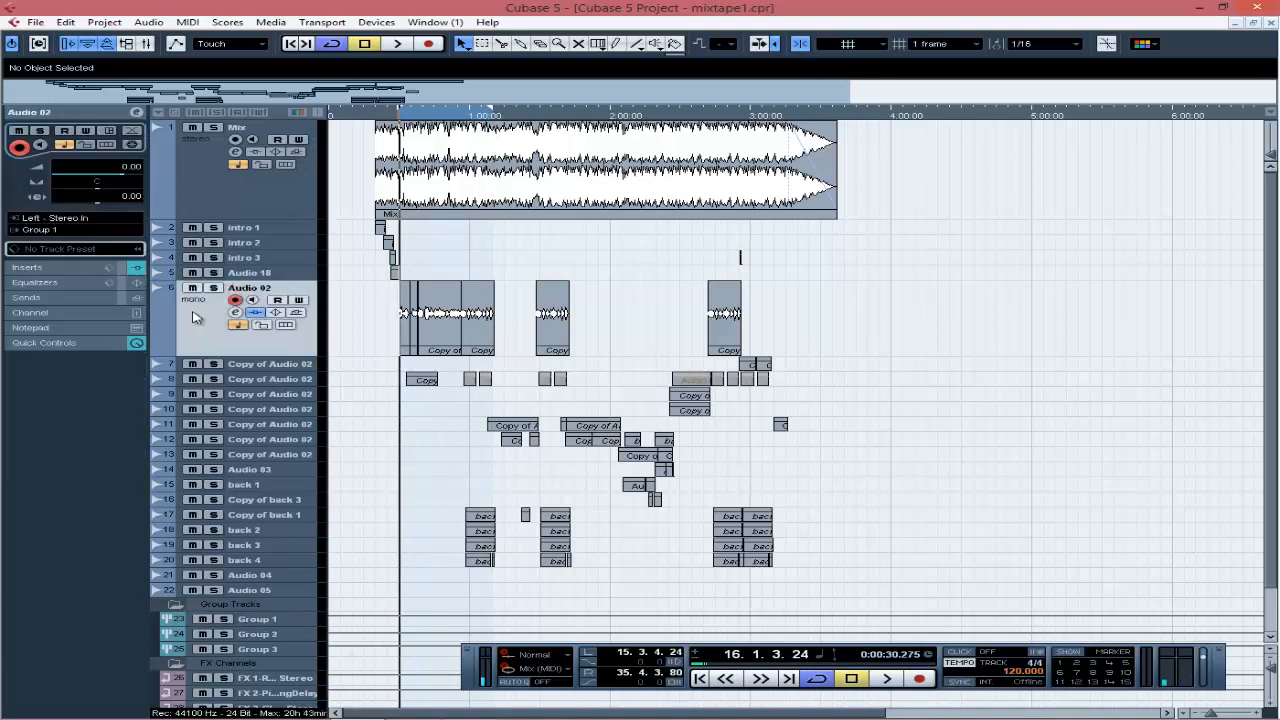
{"action": "left_click", "coordinate": [50, 270]}
{"action": "left_click", "coordinate": [46, 145]}
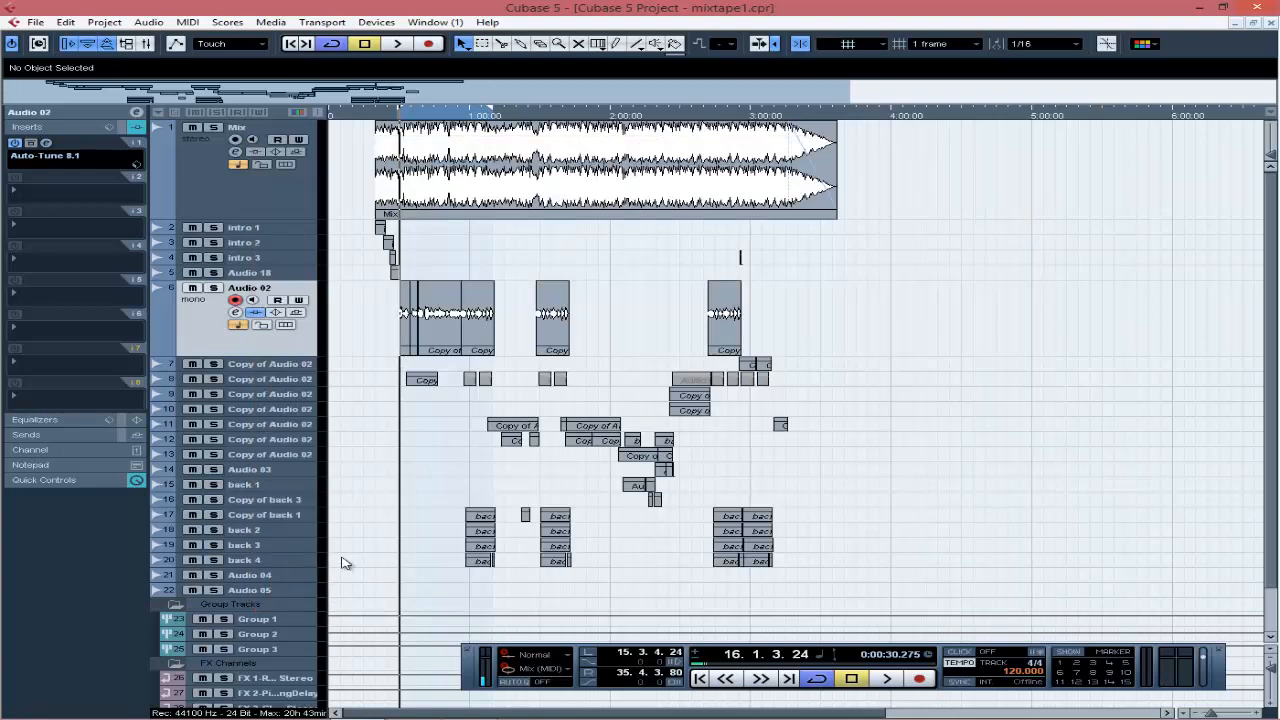
{"action": "left_click", "coordinate": [72, 113]}
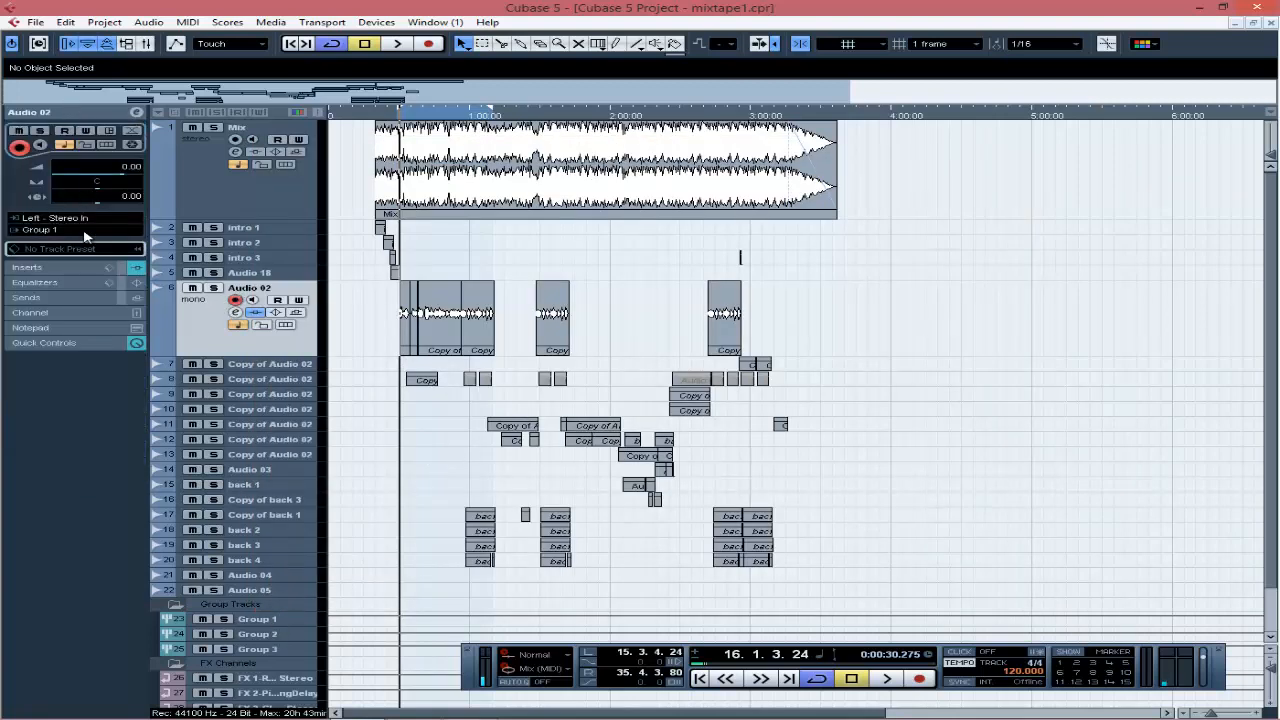
- Bypass all the insert effects and the sends on the Group 1 channel
{"action": "left_click", "coordinate": [294, 620]}
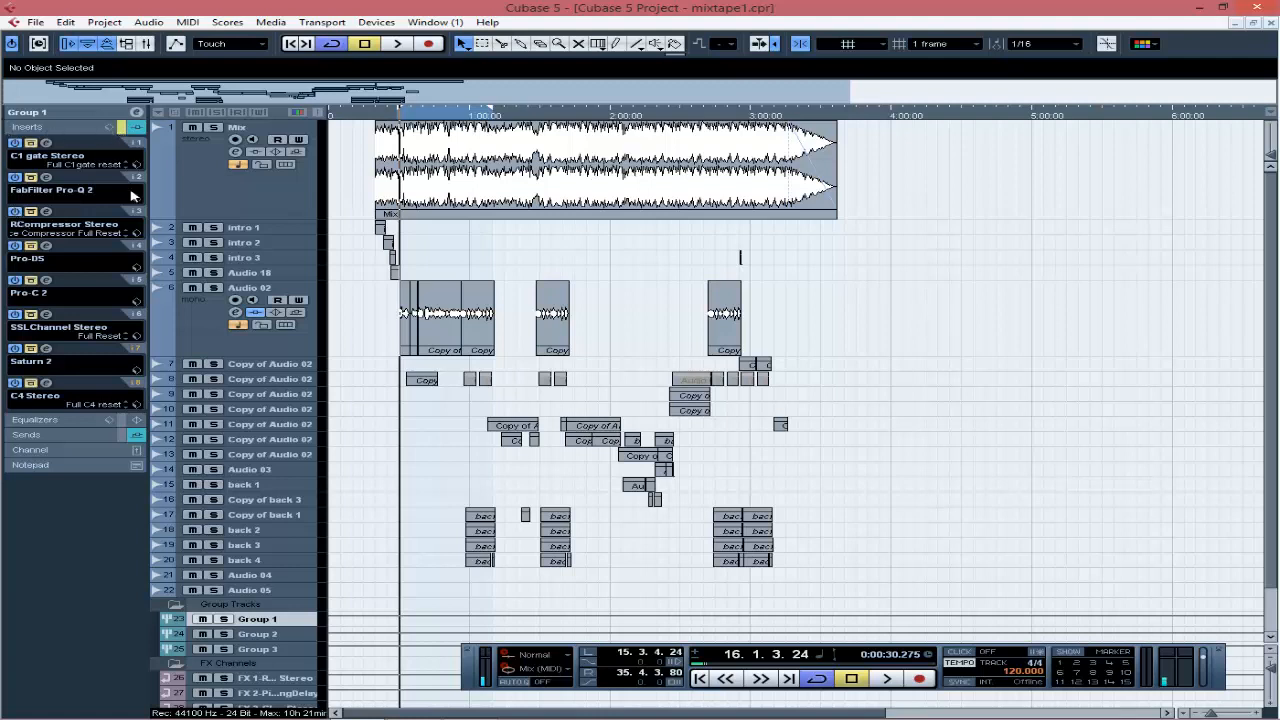
{"action": "left_click", "coordinate": [220, 345]}
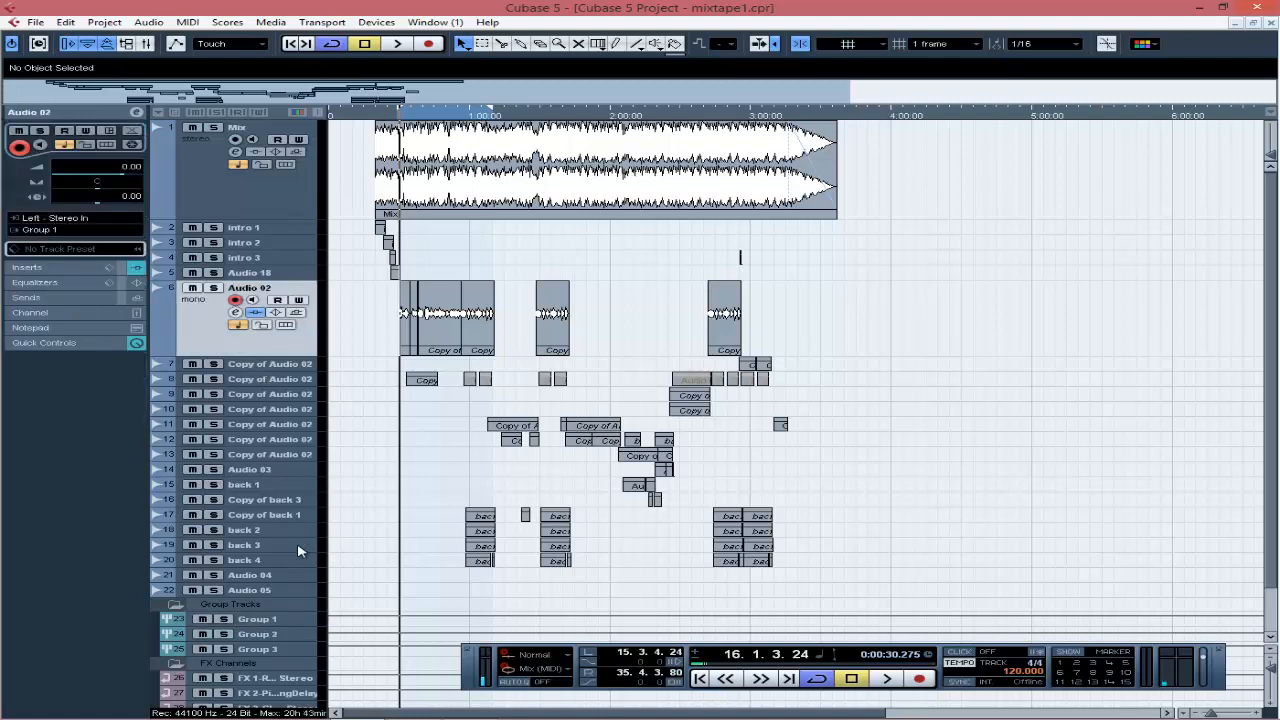
{"action": "left_click", "coordinate": [296, 624]}
{"action": "left_click", "coordinate": [120, 435]}
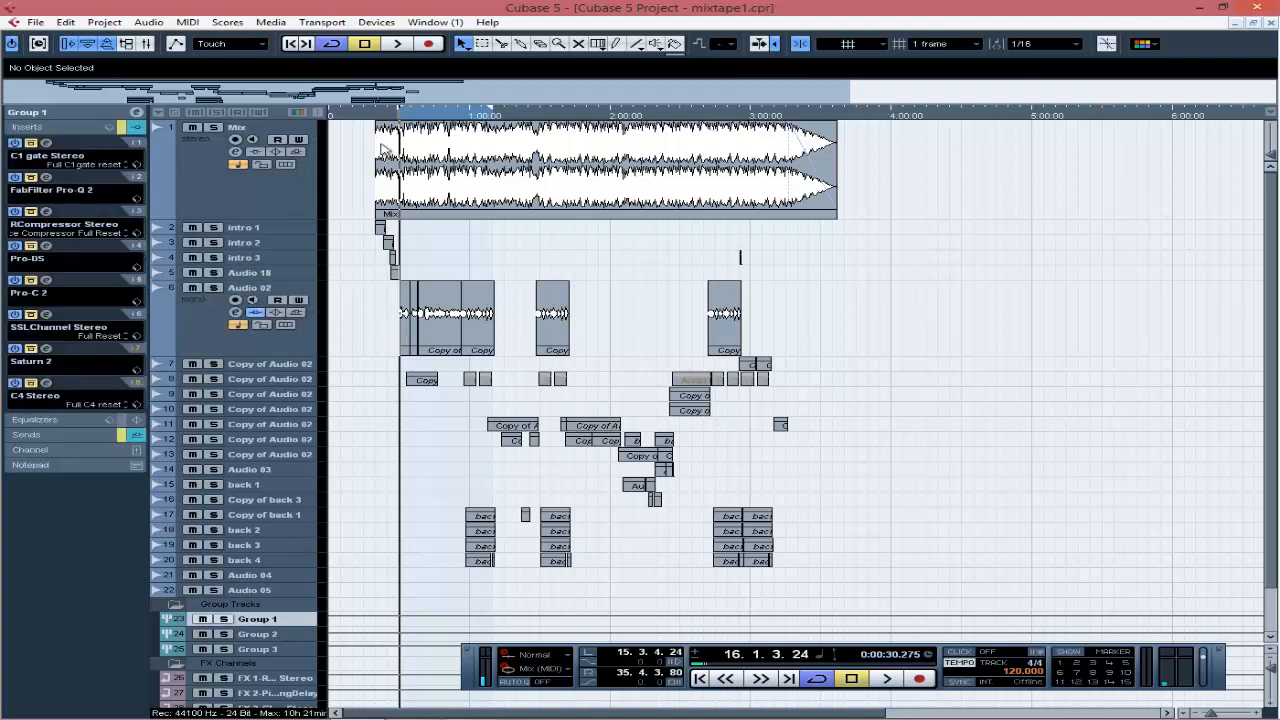
- Solo Group 1 during playback to hear its vocals without the effects, and stop playback
{"action": "left_click", "coordinate": [397, 43]}
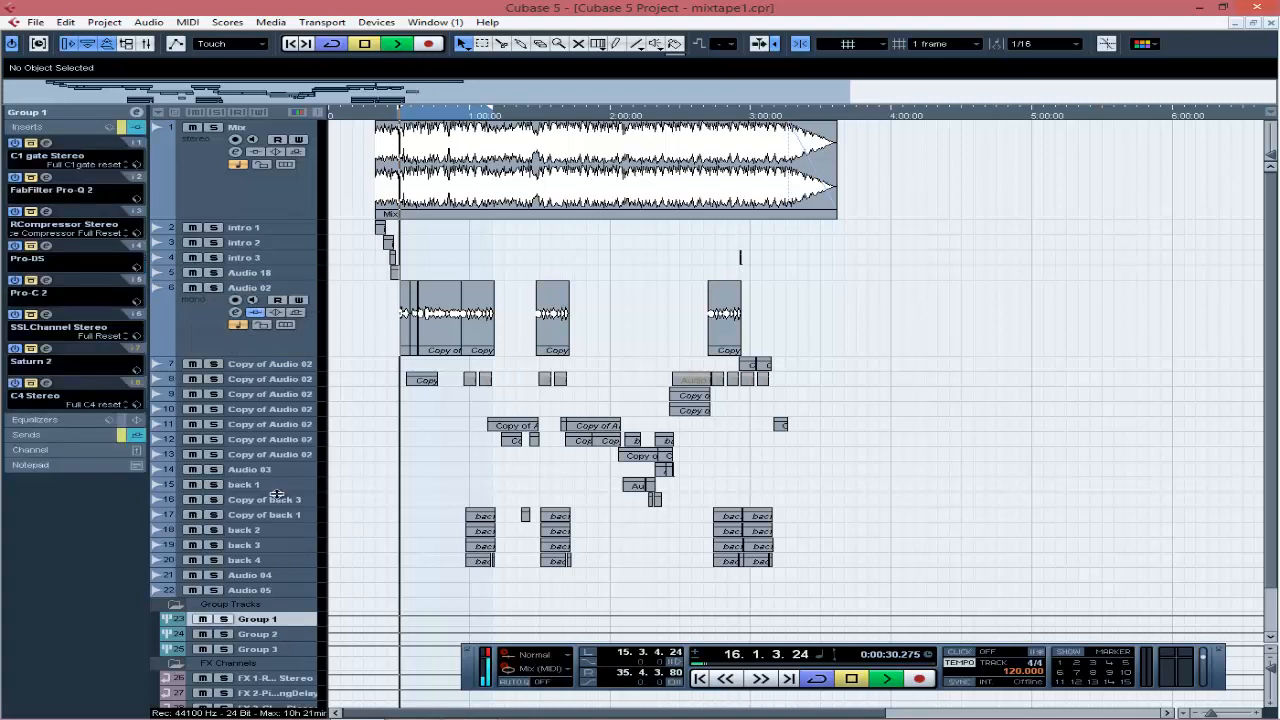
{"action": "left_click", "coordinate": [224, 619]}
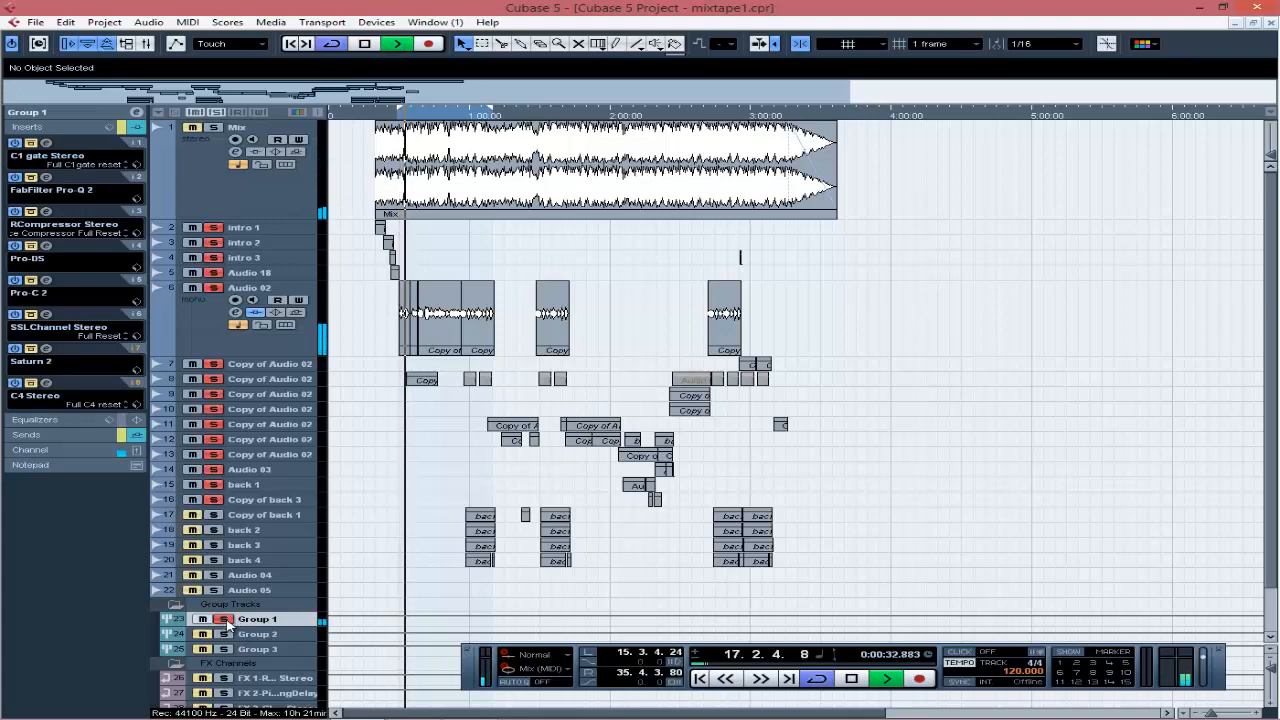
{"action": "left_click_drag", "start_coordinate": [849, 97], "coordinate": [265, 112]}
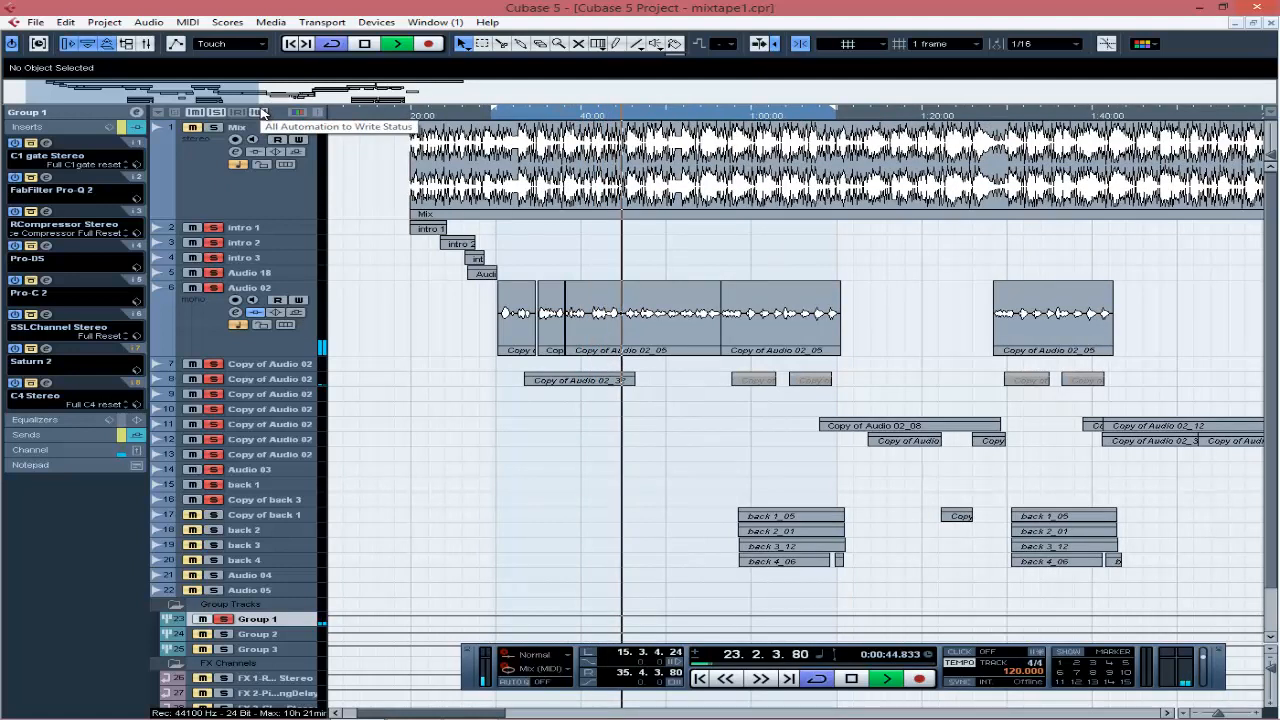
{"action": "left_click", "coordinate": [366, 45]}
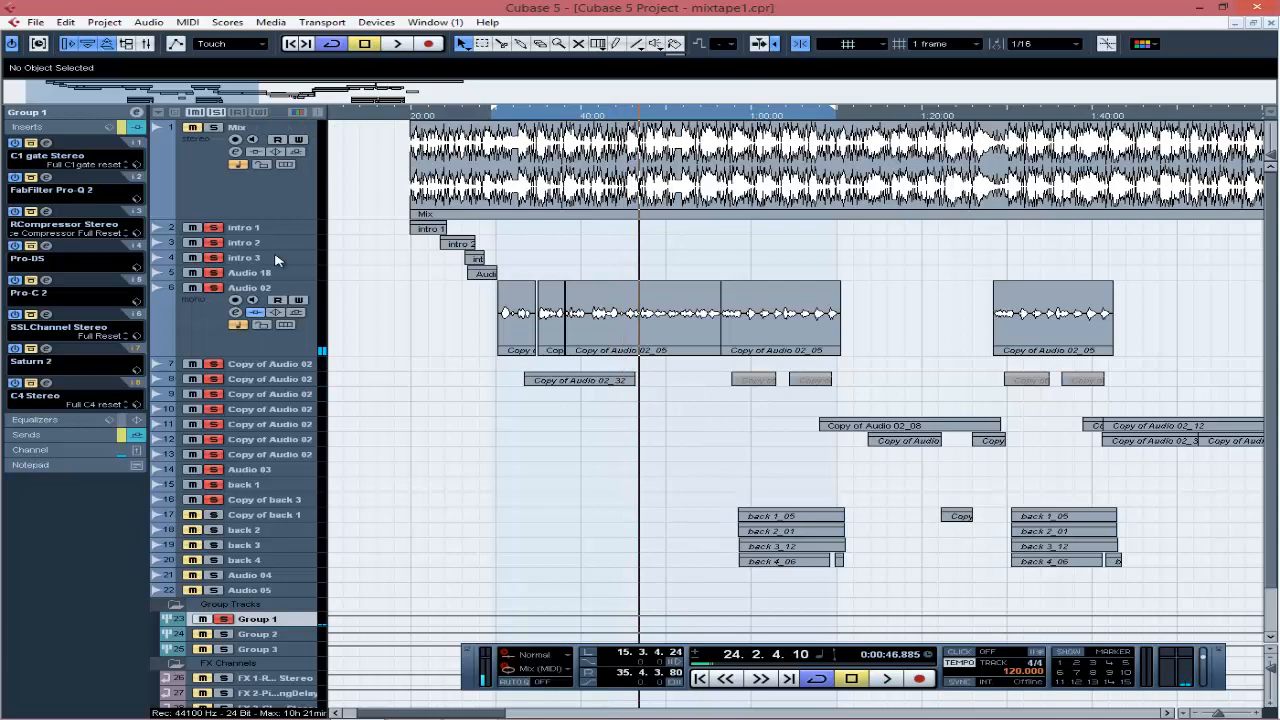
- Take the C1 gate on Group 1 out of bypass, review its gate settings and close its window
{"action": "left_click", "coordinate": [46, 144]}
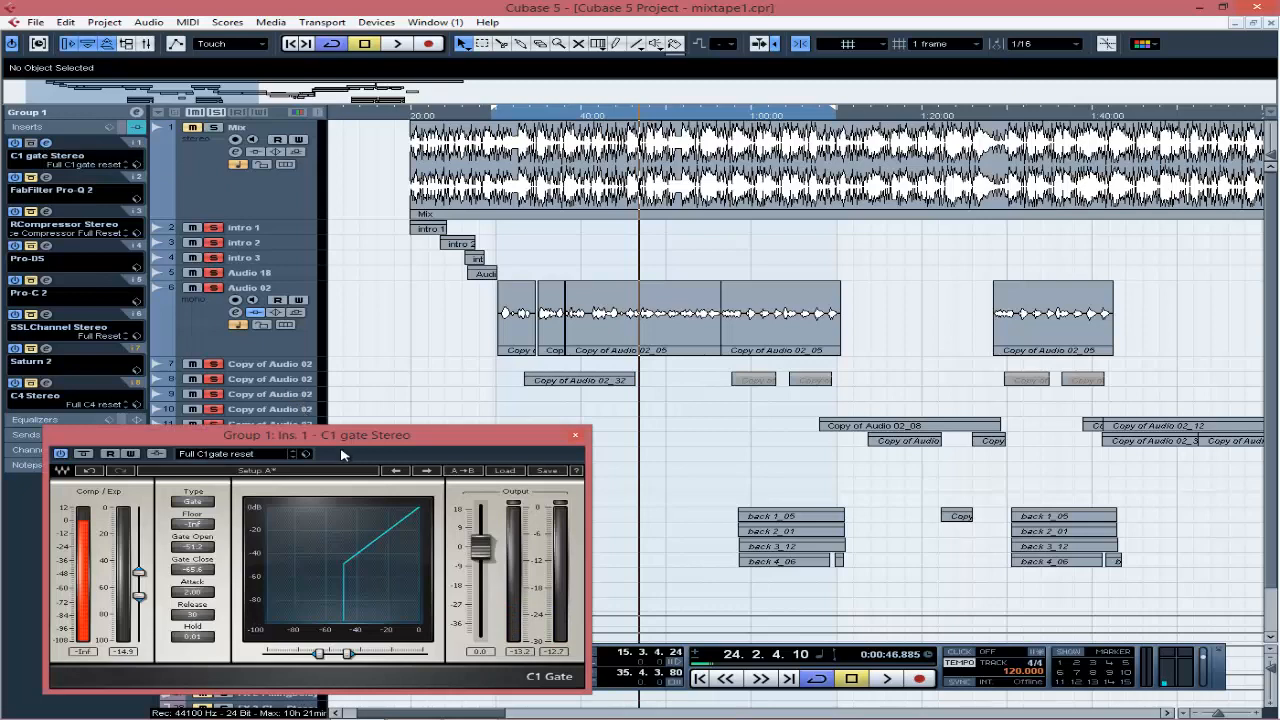
{"action": "left_click_drag", "start_coordinate": [364, 439], "coordinate": [588, 372]}
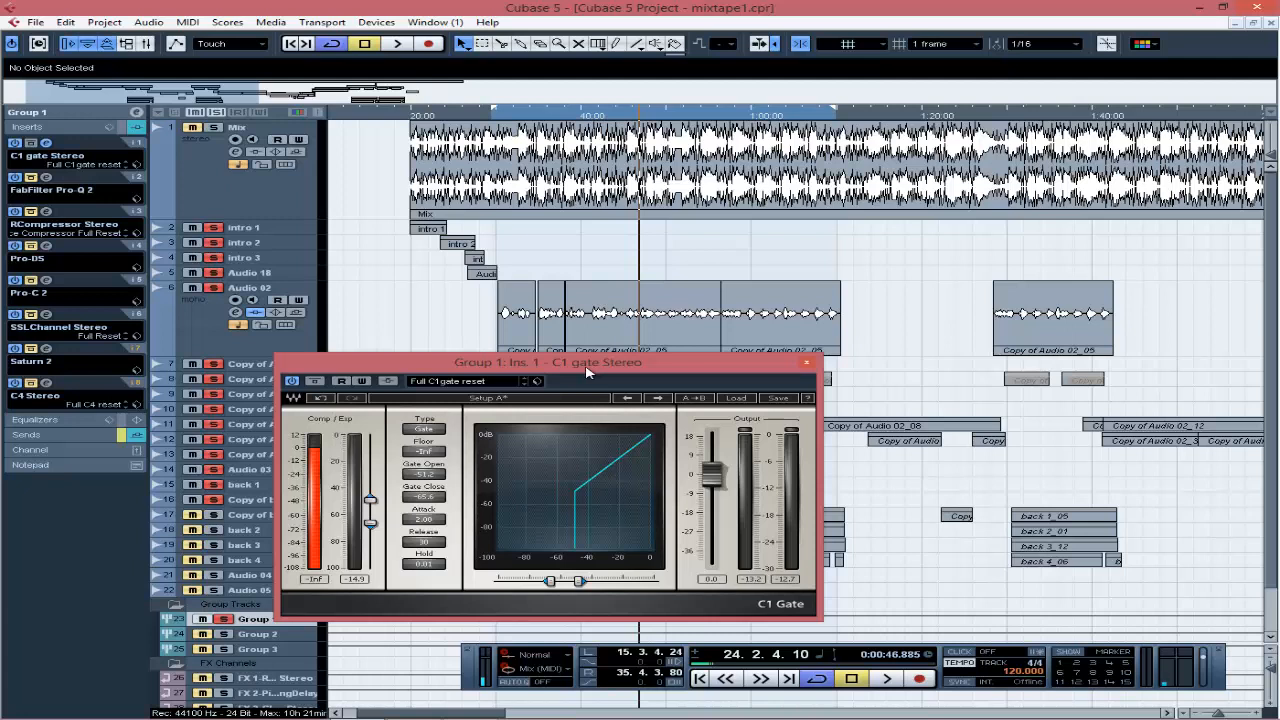
{"action": "left_click", "coordinate": [808, 363]}
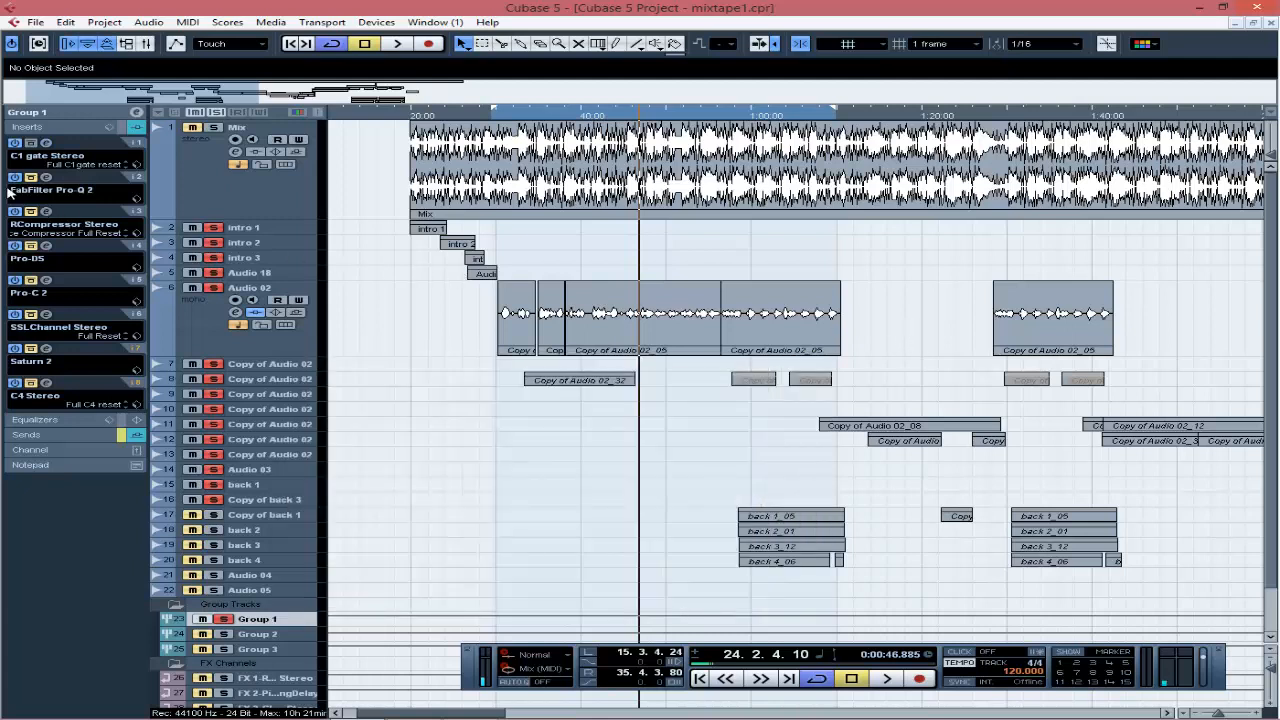
- Take FabFilter Pro-Q 2 on Group 1 out of bypass, review its EQ curve and close its window
{"action": "left_click", "coordinate": [45, 178]}
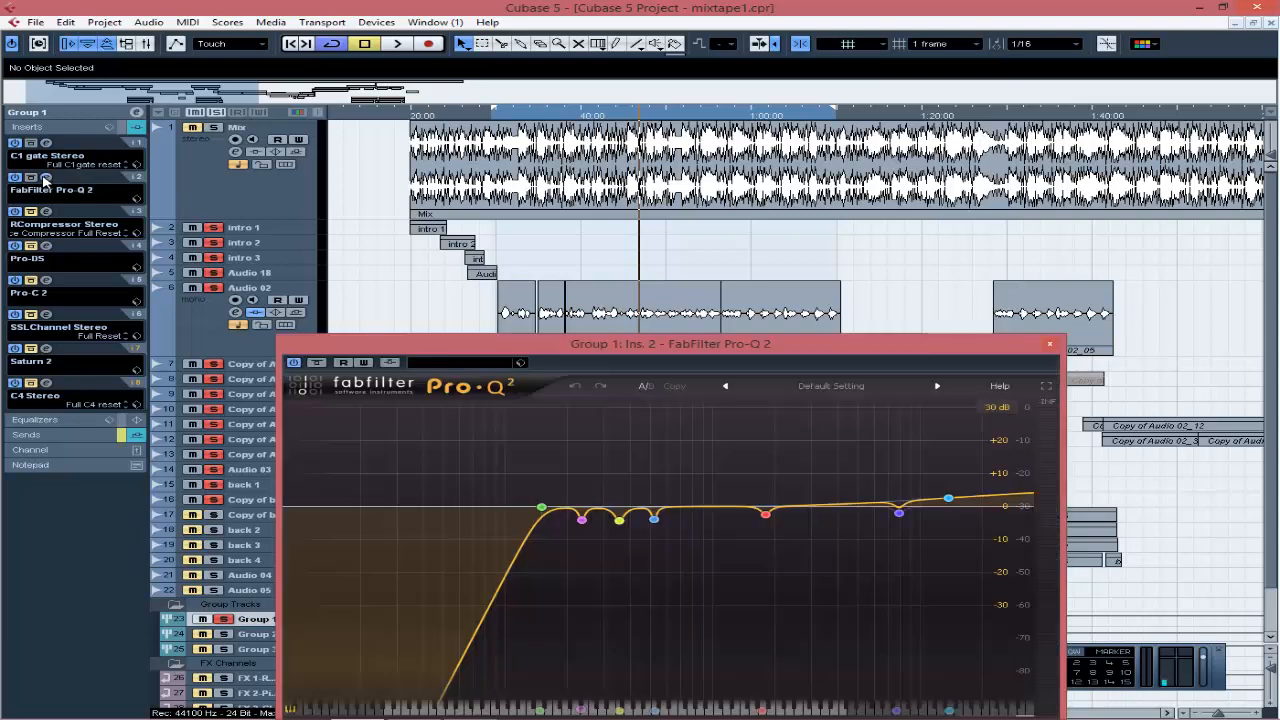
{"action": "left_click_drag", "start_coordinate": [663, 350], "coordinate": [669, 259]}
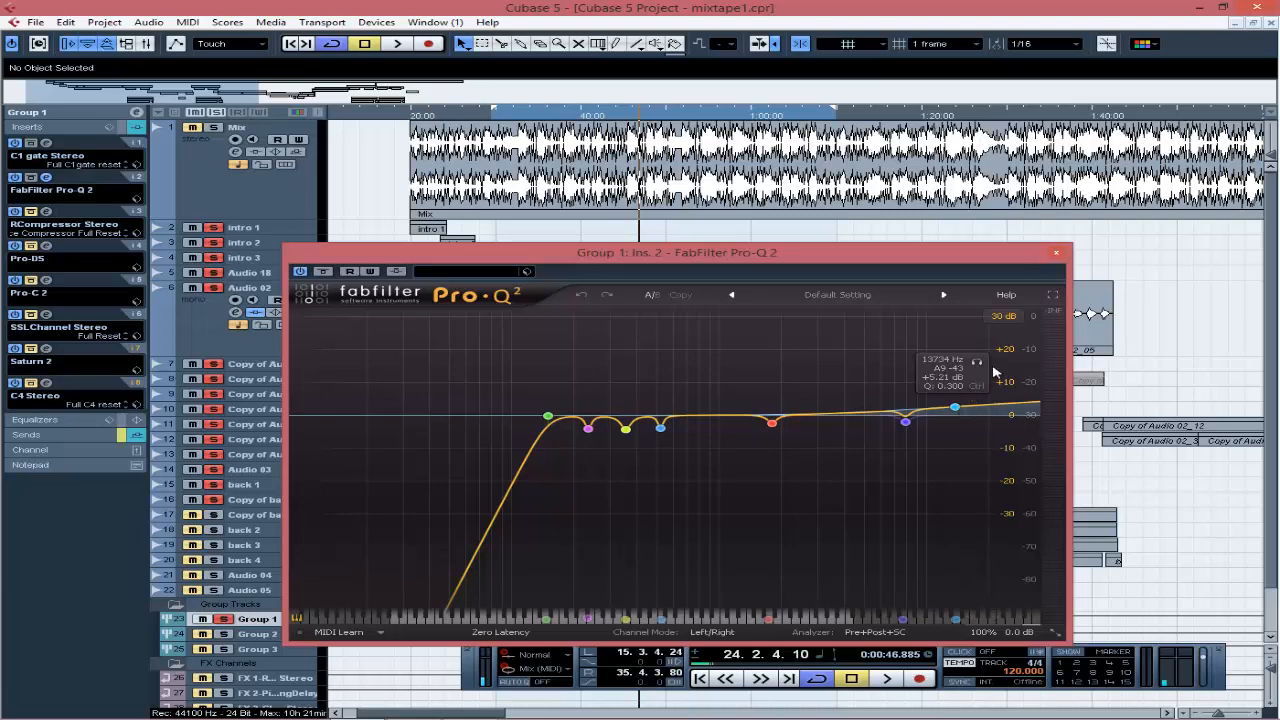
{"action": "left_click", "coordinate": [1056, 252]}
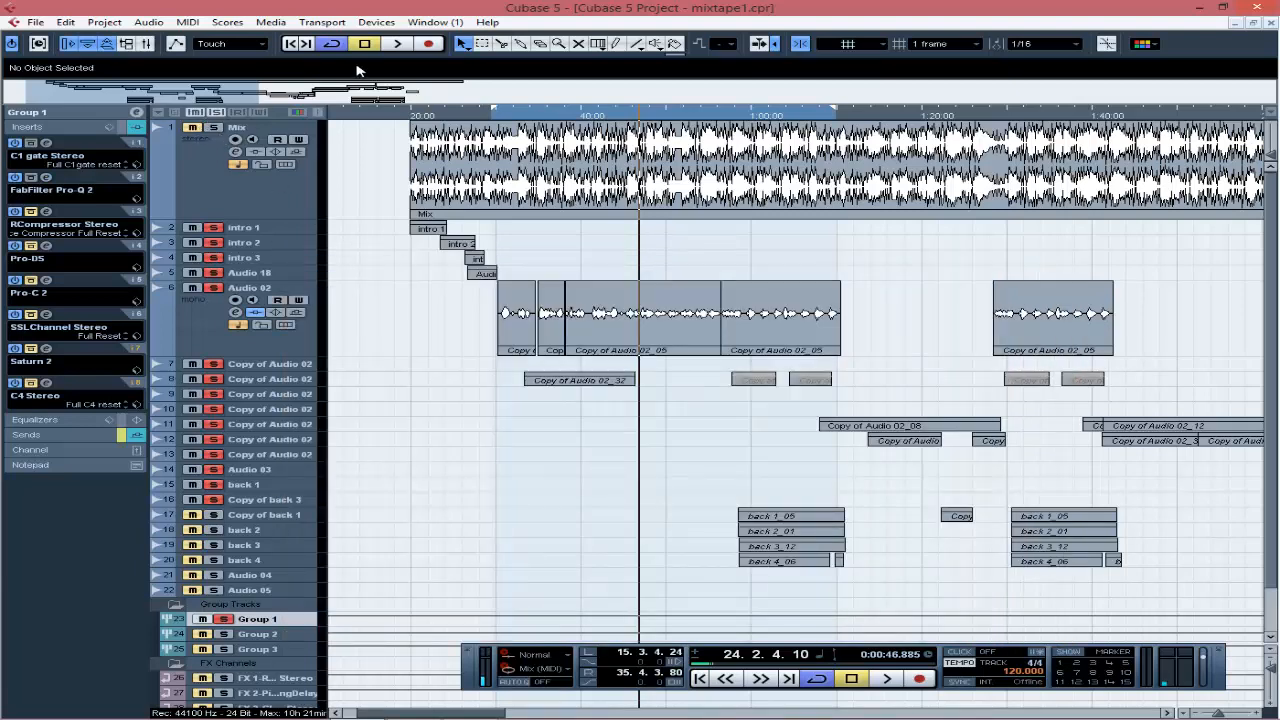
- Play the soloed vocals and compare them with FabFilter Pro-Q 2 switched off and on
{"action": "left_click", "coordinate": [397, 45]}
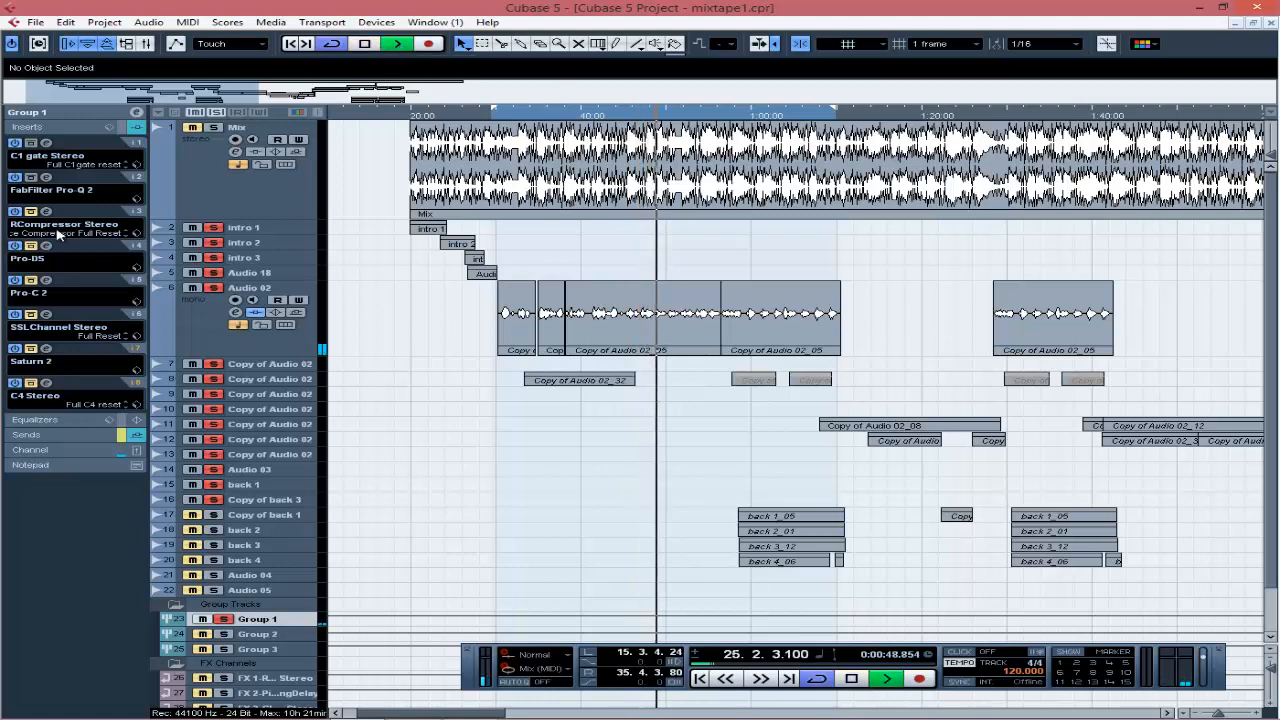
{"action": "left_click", "coordinate": [14, 179]}
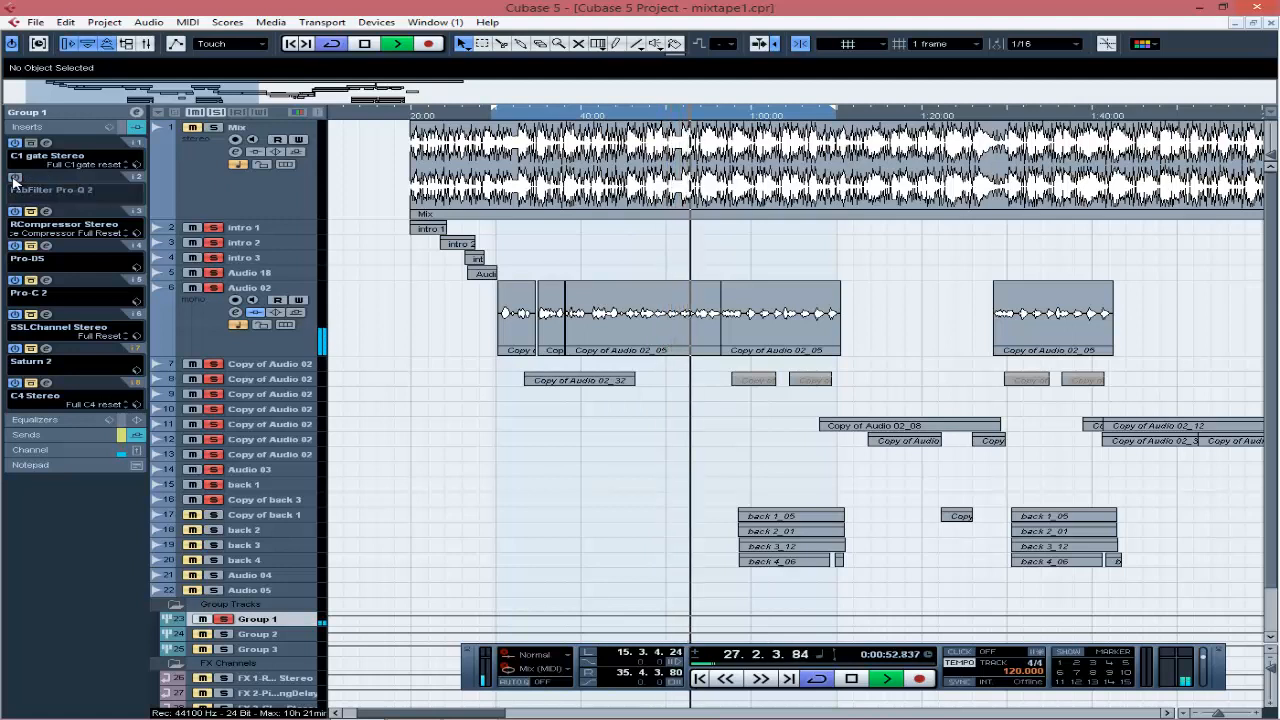
{"action": "left_click", "coordinate": [14, 179]}
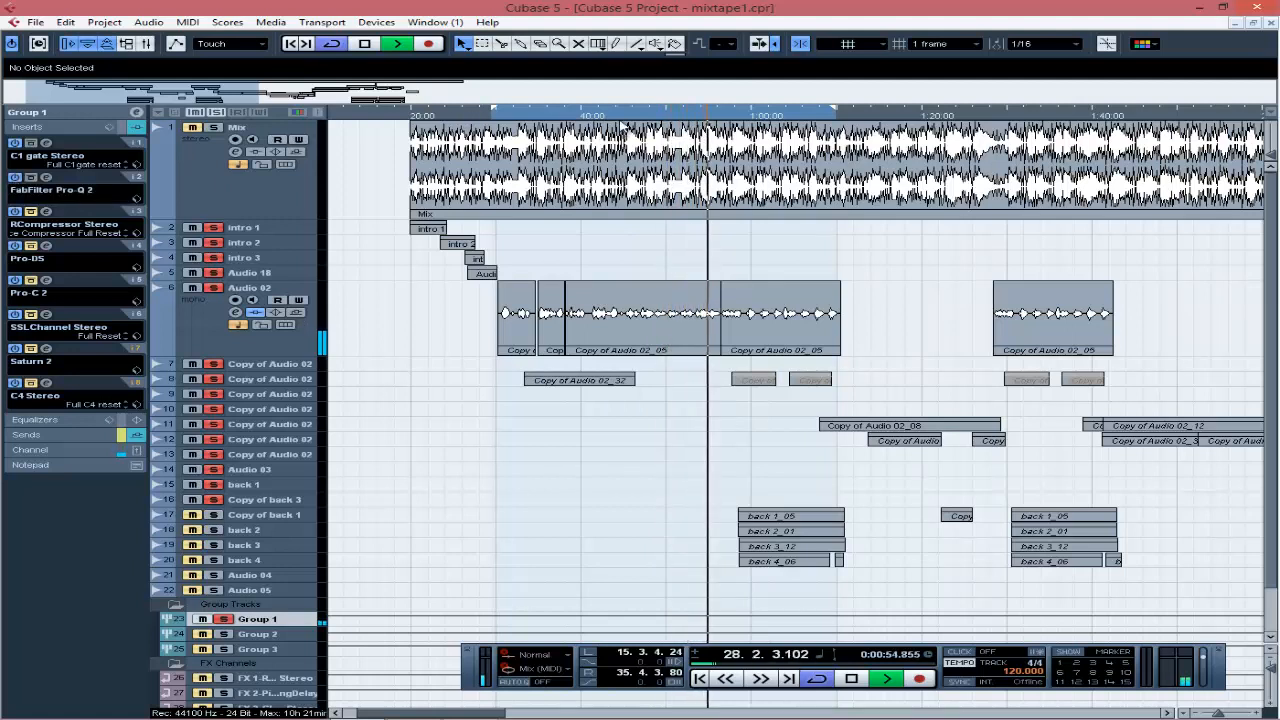
{"action": "left_click", "coordinate": [610, 114]}
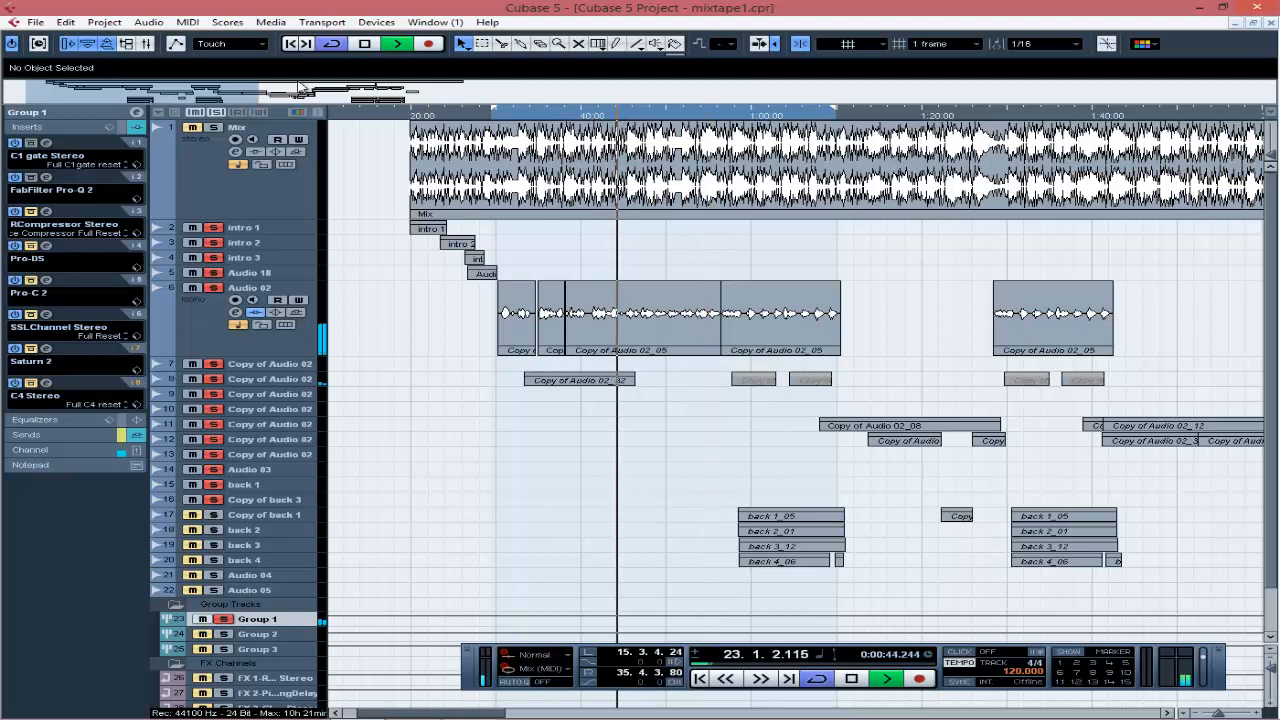
{"action": "left_click", "coordinate": [363, 44]}
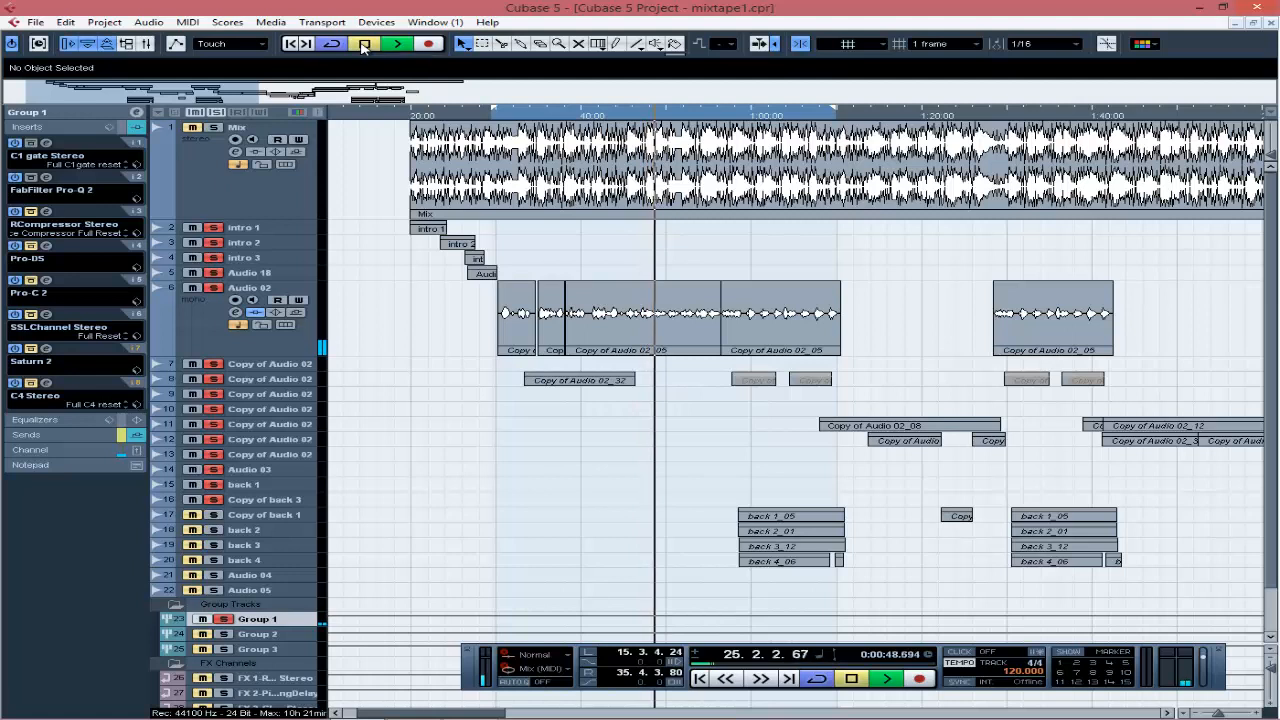
- Take RCompressor on Group 1 out of bypass, review its threshold and ratio, and close its window
{"action": "left_click", "coordinate": [45, 212]}
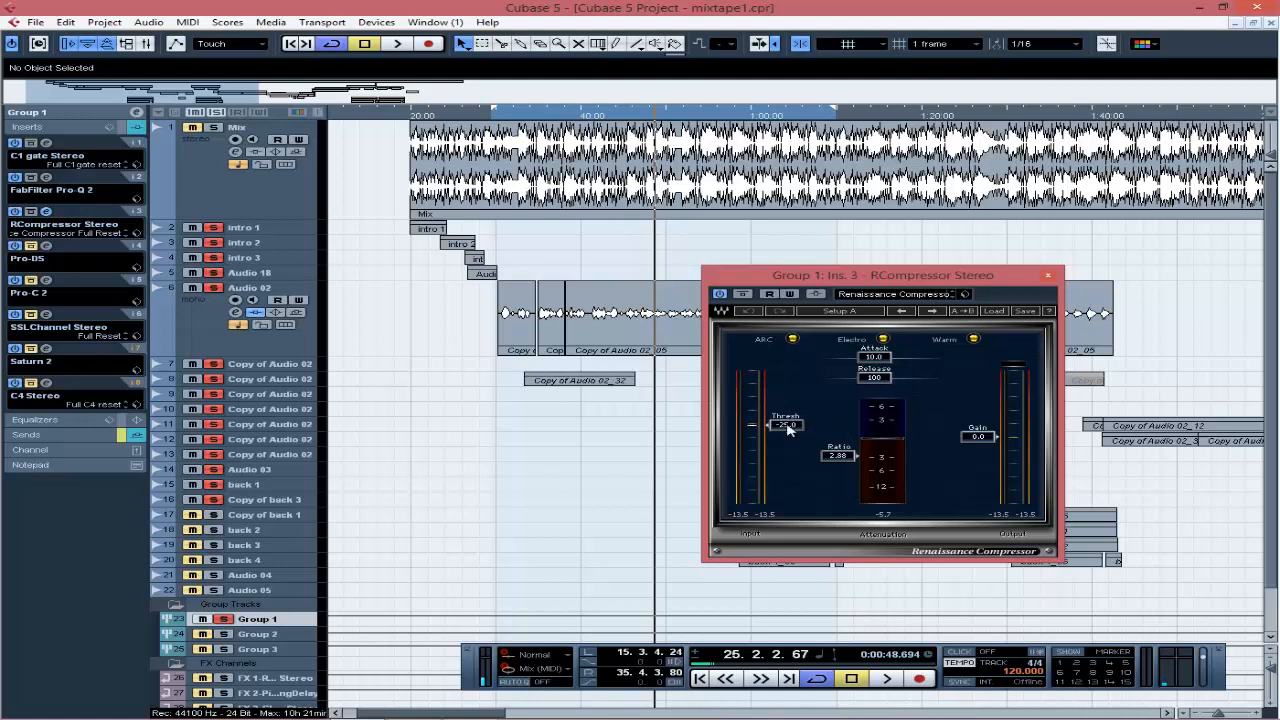
{"action": "left_click", "coordinate": [858, 455]}
{"action": "left_click", "coordinate": [1048, 276]}
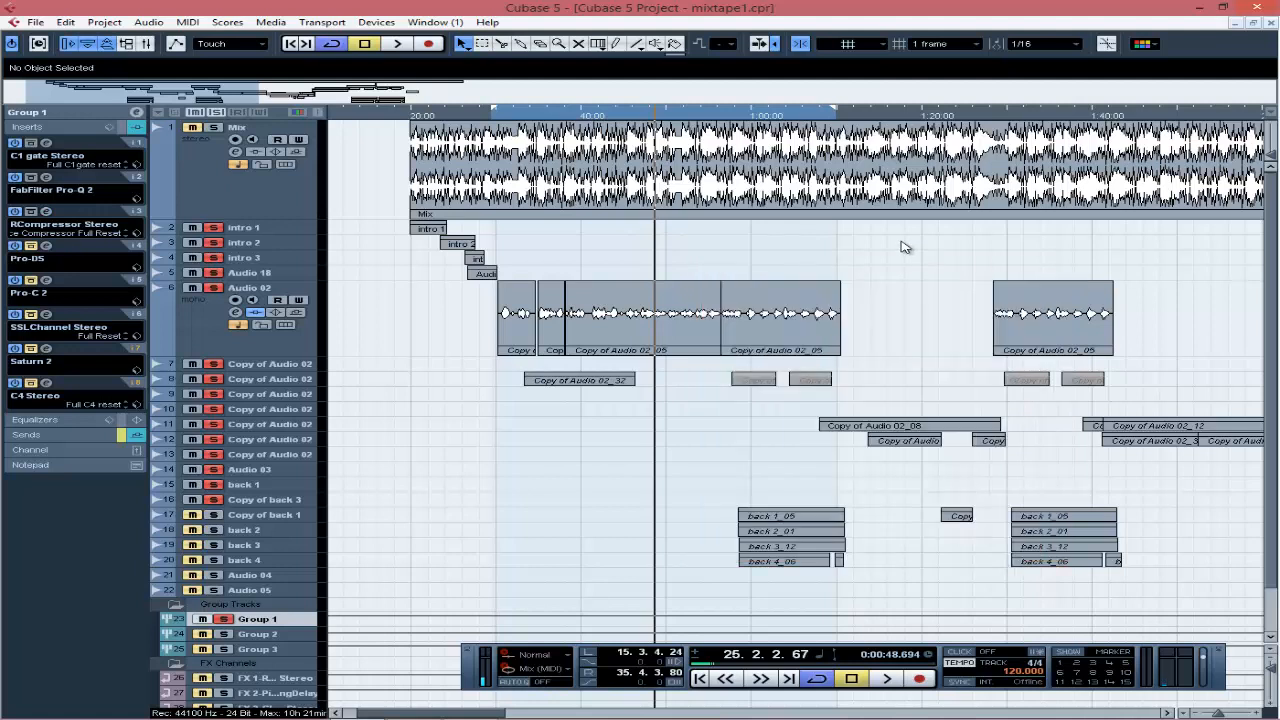
- Take Pro-DS on Group 1 out of bypass and play the vocals from about 0:36 with its window open below the audio clips
{"action": "left_click", "coordinate": [49, 250]}
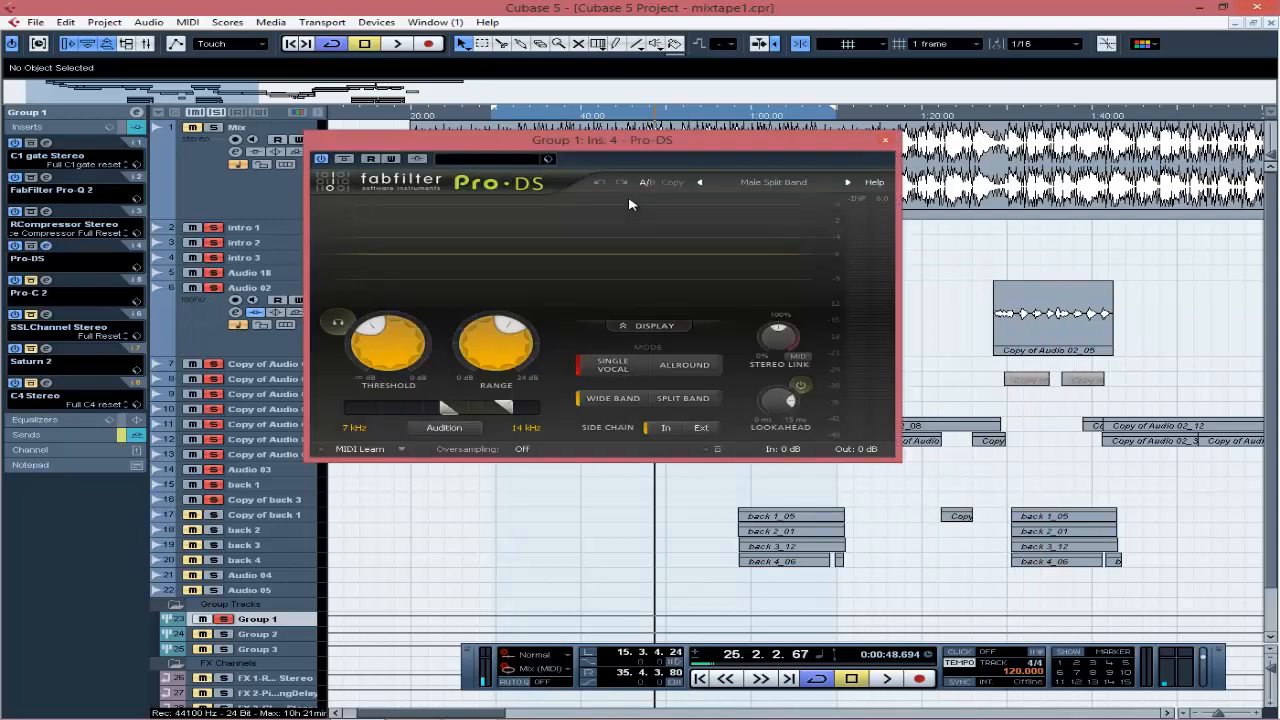
{"action": "left_click_drag", "start_coordinate": [615, 145], "coordinate": [772, 235]}
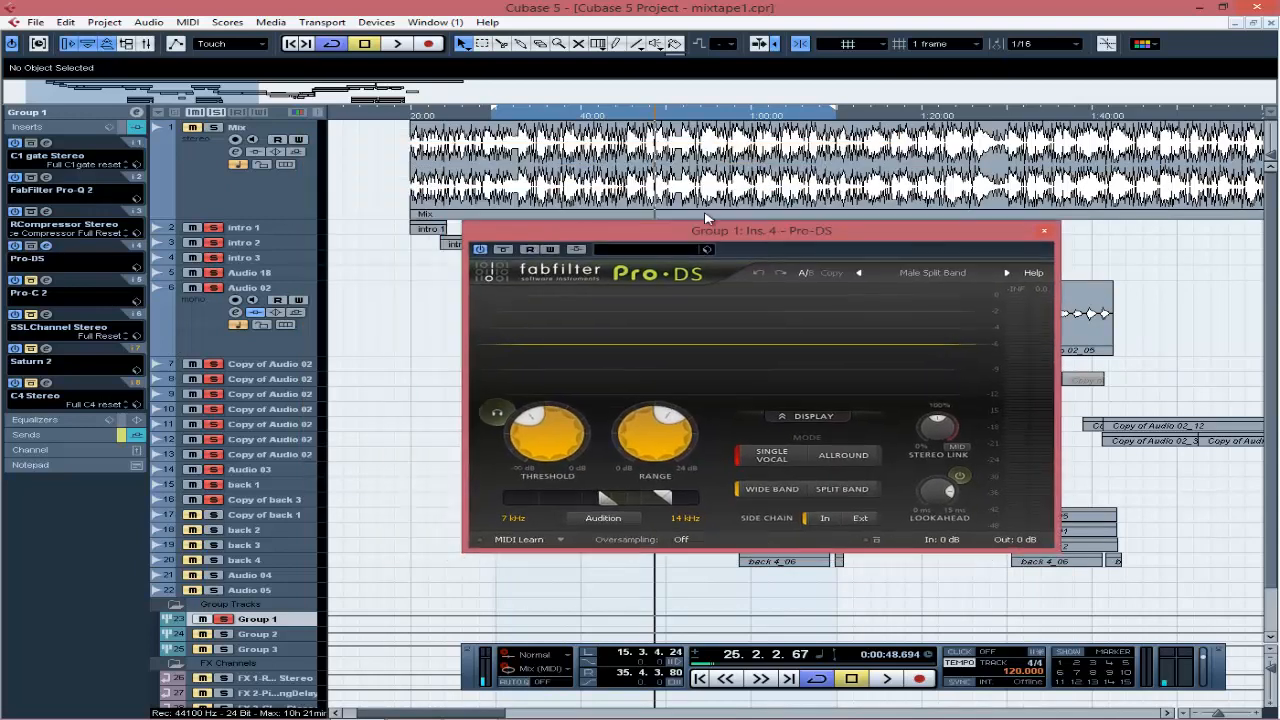
{"action": "left_click_drag", "start_coordinate": [689, 234], "coordinate": [673, 339]}
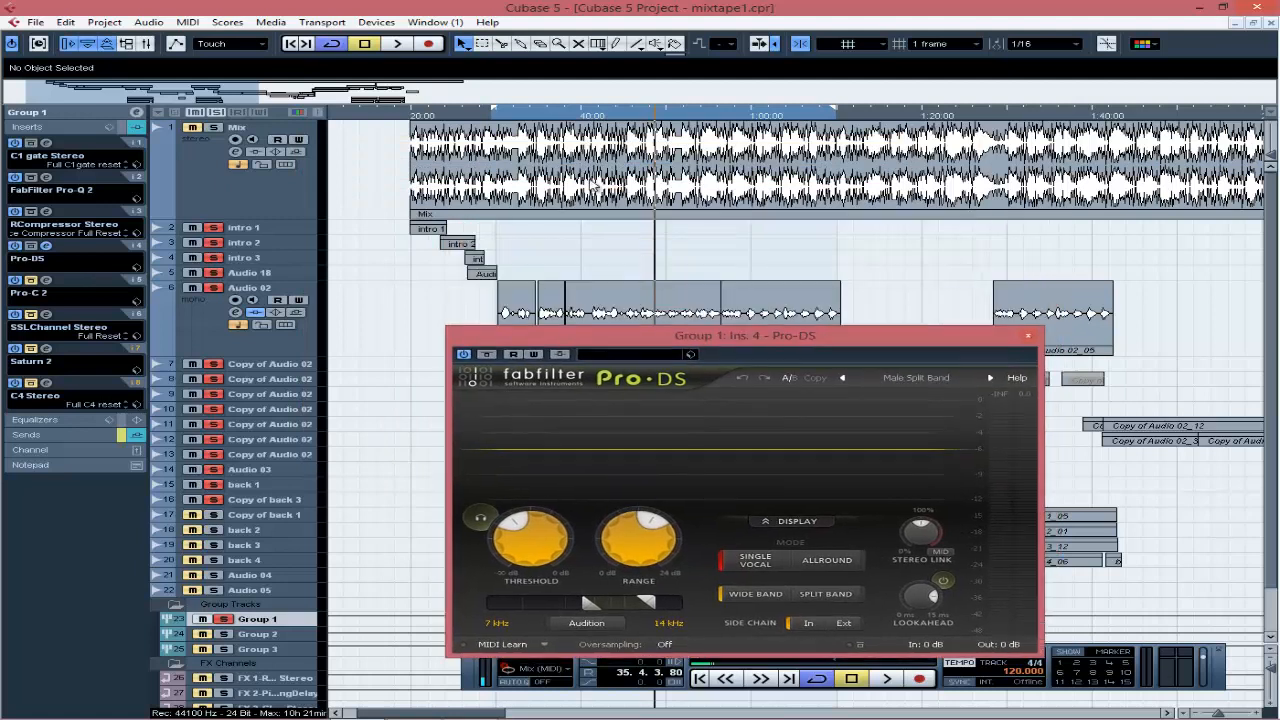
{"action": "left_click", "coordinate": [561, 110]}
{"action": "key", "text": "space"}
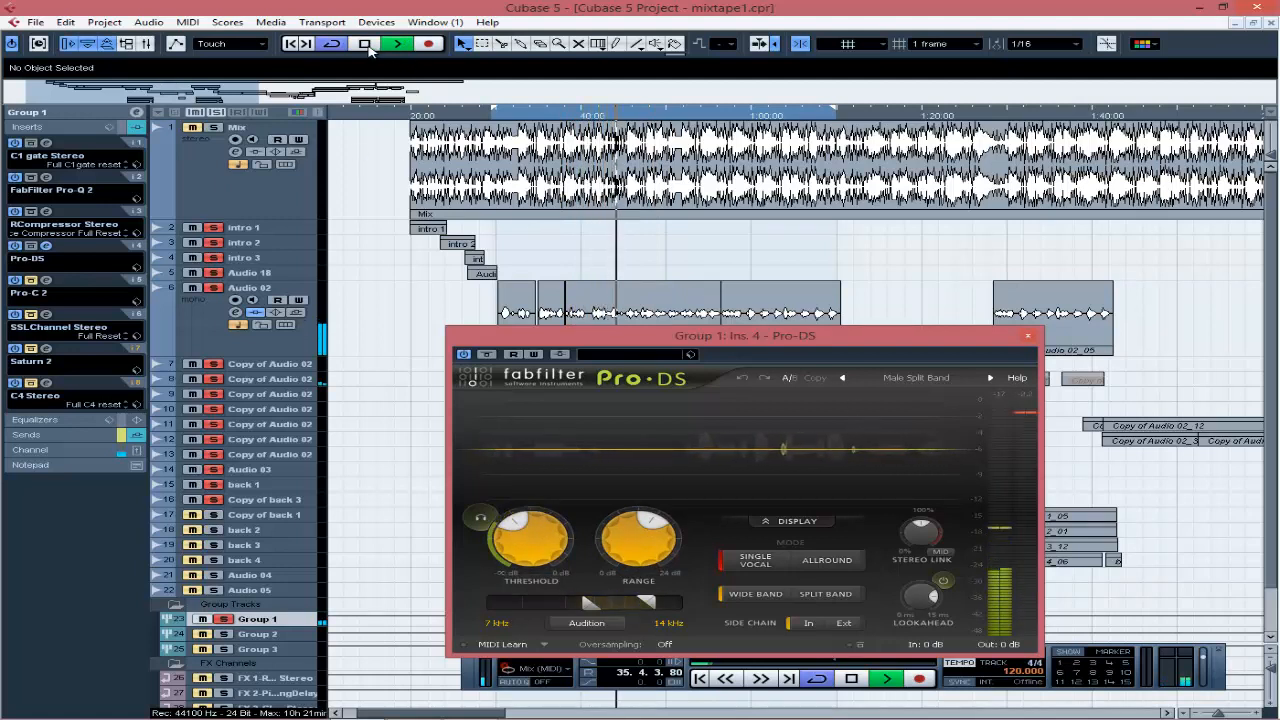
{"action": "left_click", "coordinate": [366, 45]}
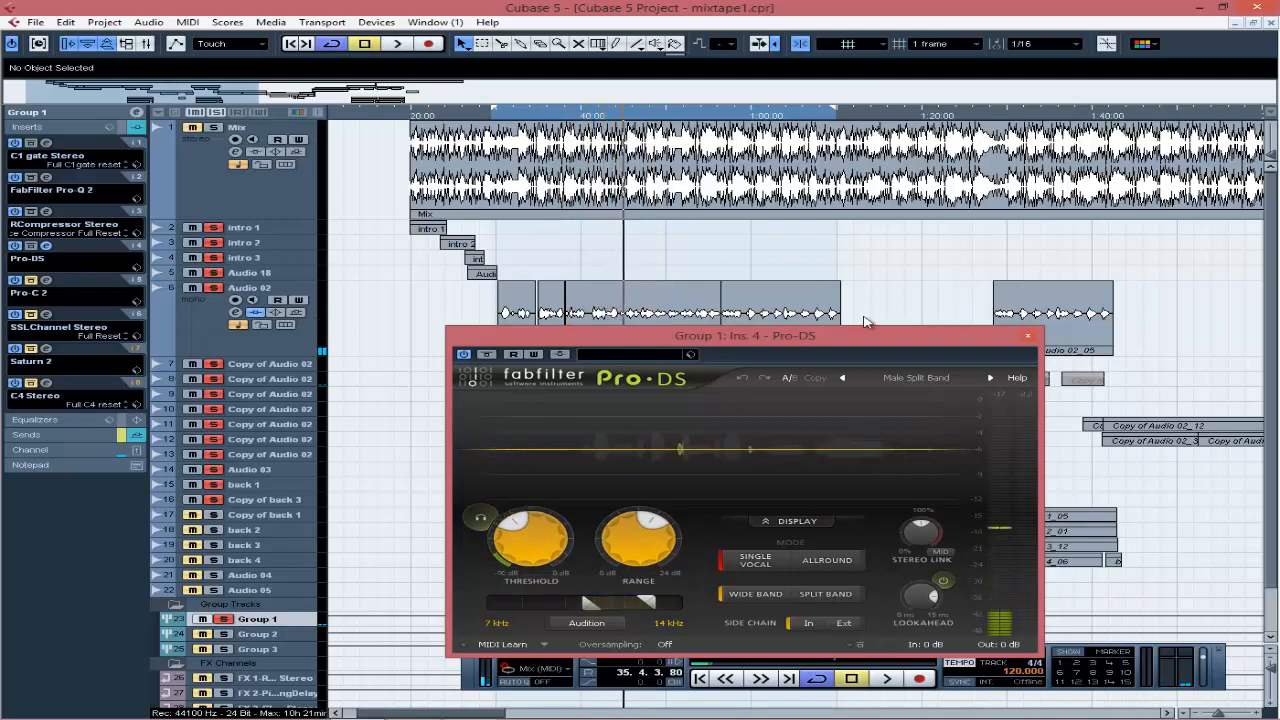
- Look through the Single Vocal presets in Pro-DS, keep Male Split Band, and close the plug-in window
{"action": "left_click", "coordinate": [917, 379]}
{"action": "mouse_move", "coordinate": [925, 409]}
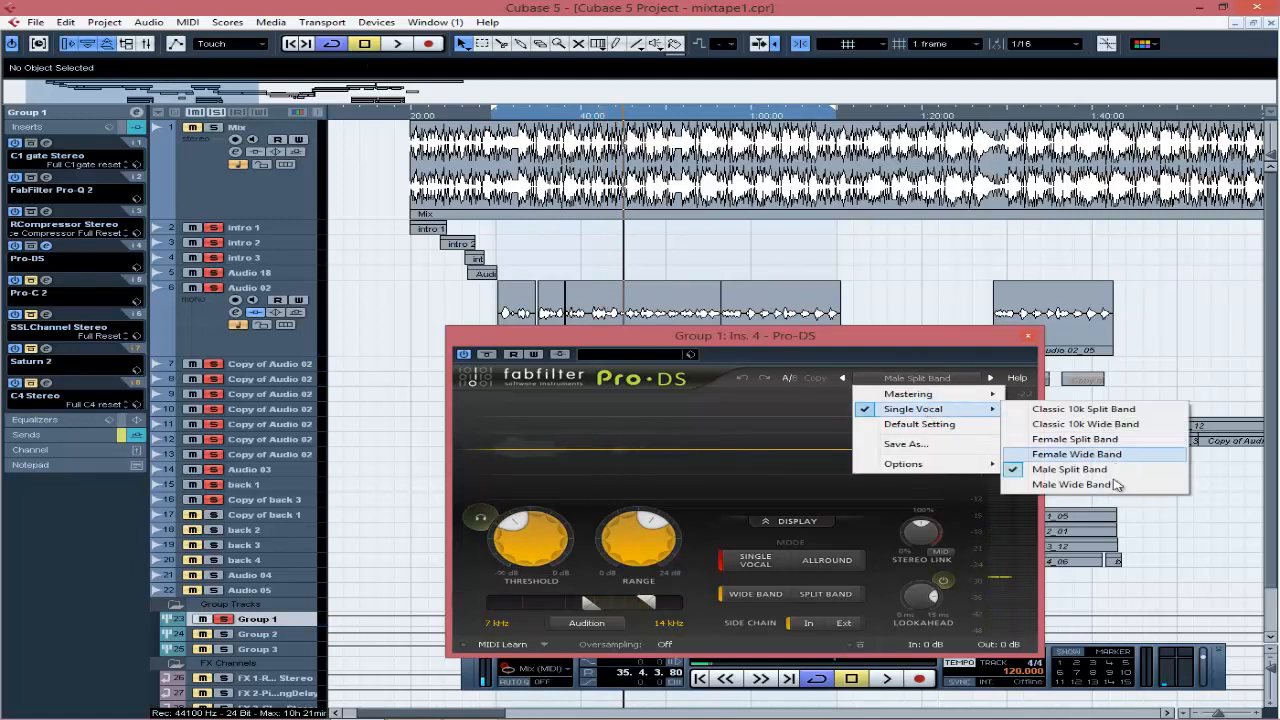
{"action": "left_click", "coordinate": [936, 344]}
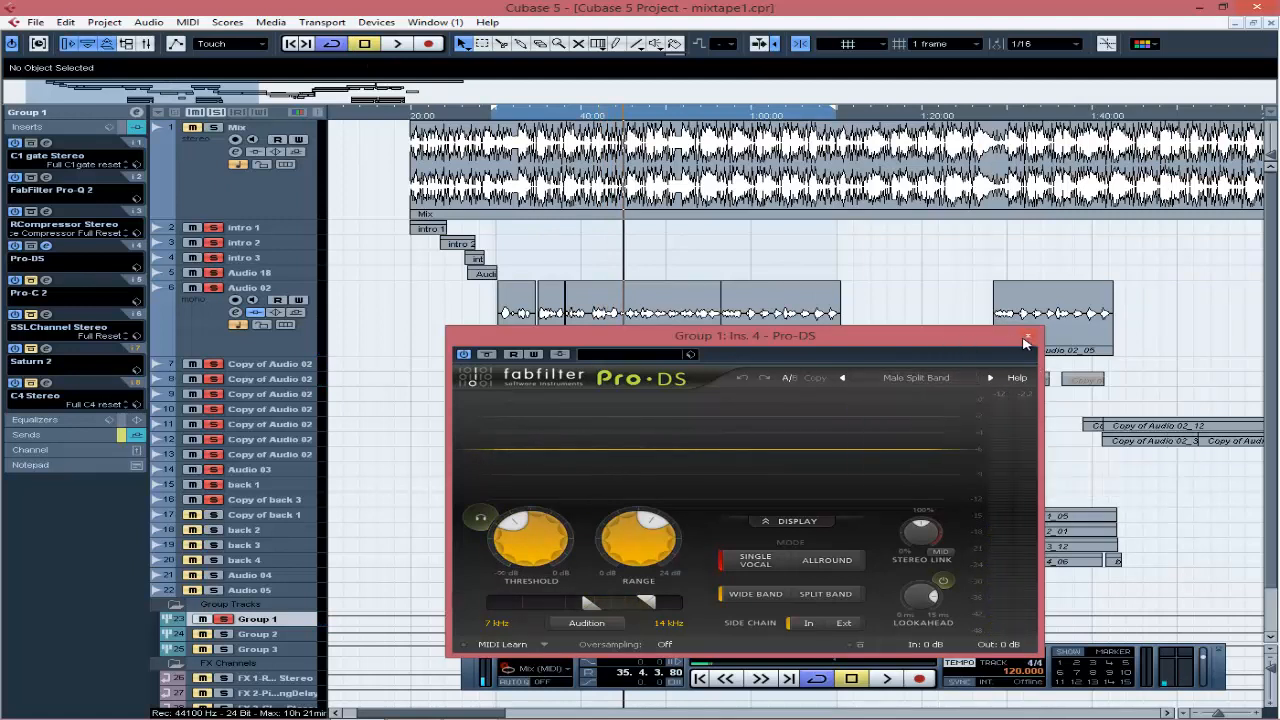
{"action": "left_click", "coordinate": [1026, 338]}
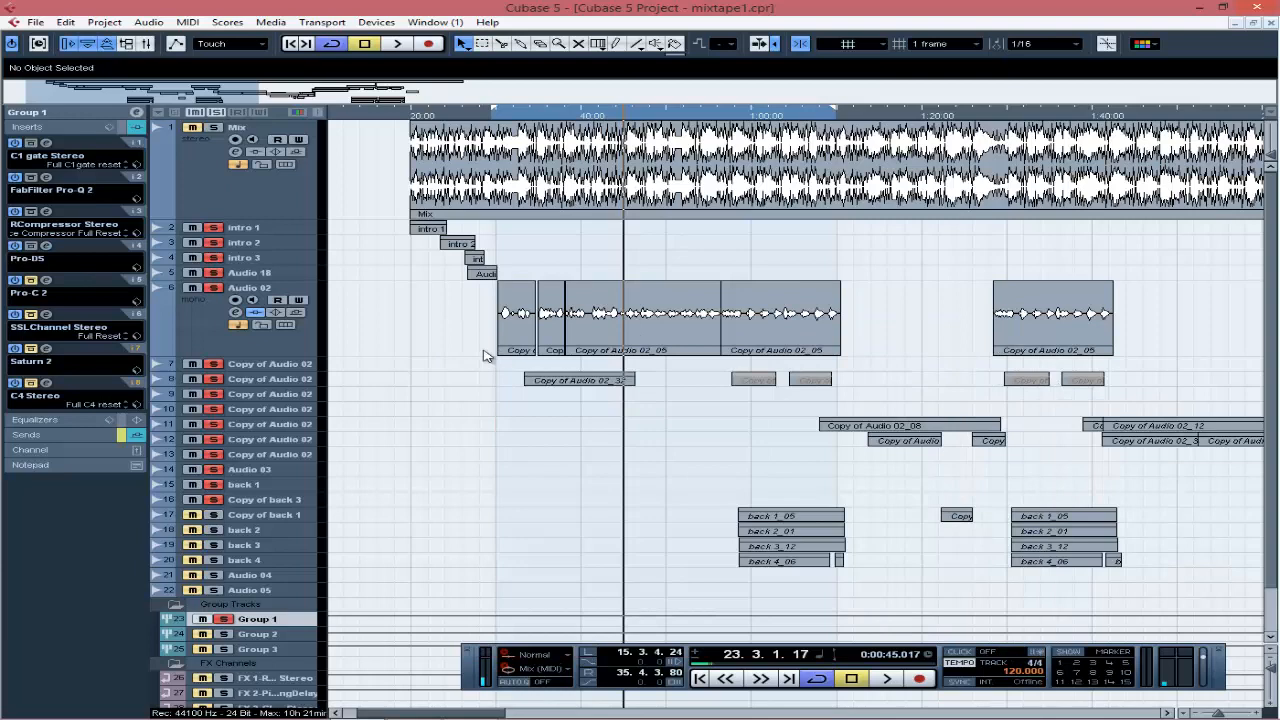
- Take Pro-C 2 on Group 1 out of bypass, review its threshold, ratio, attack and release, and close its window
{"action": "left_click", "coordinate": [46, 281]}
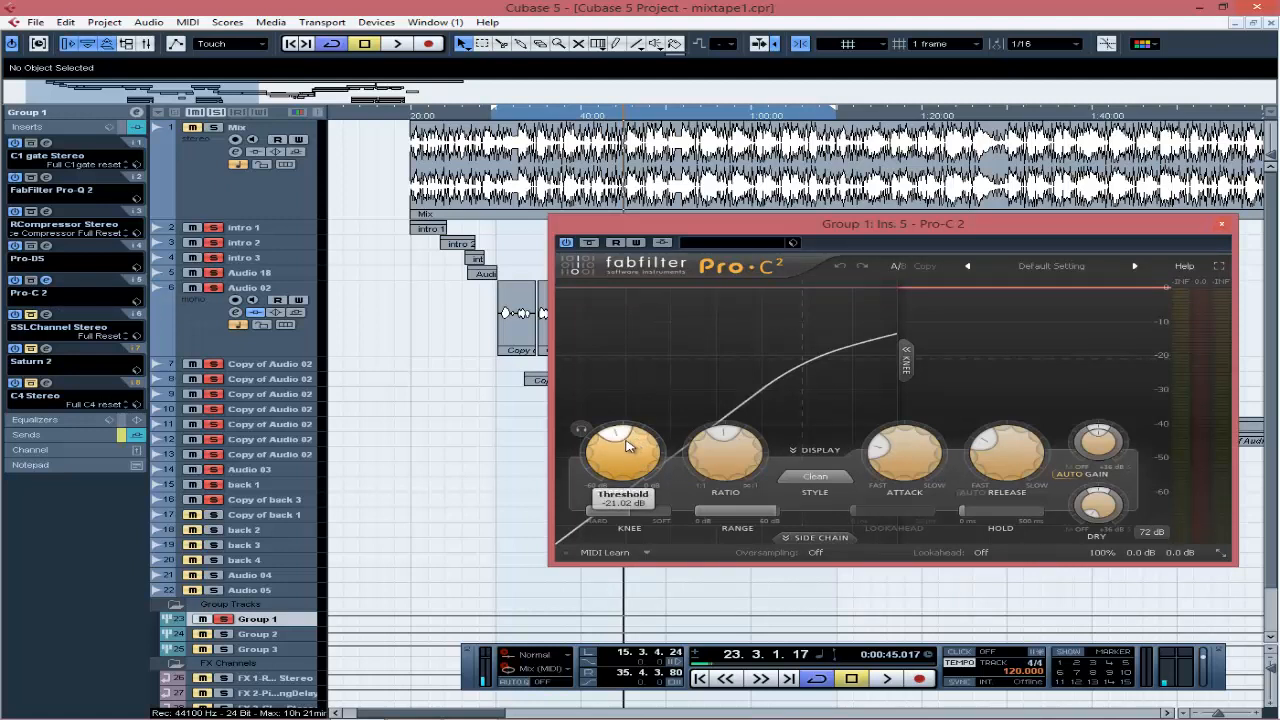
{"action": "mouse_move", "coordinate": [738, 450]}
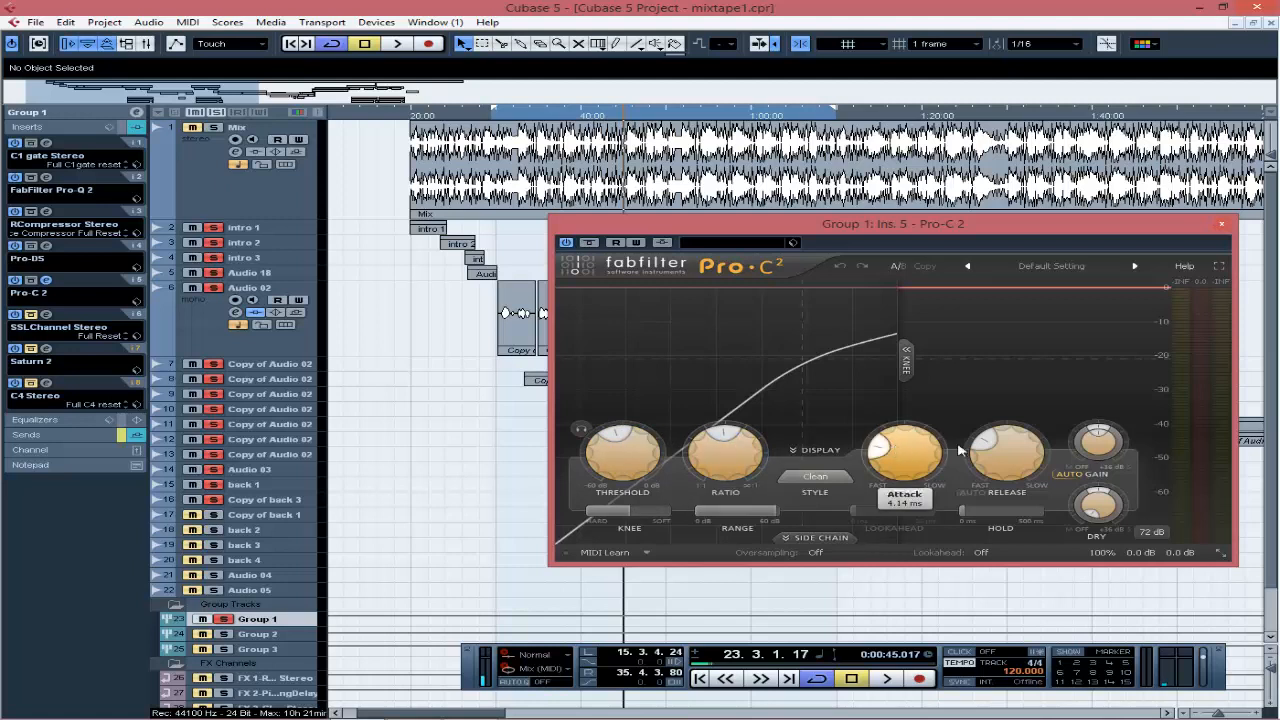
{"action": "mouse_move", "coordinate": [1000, 443]}
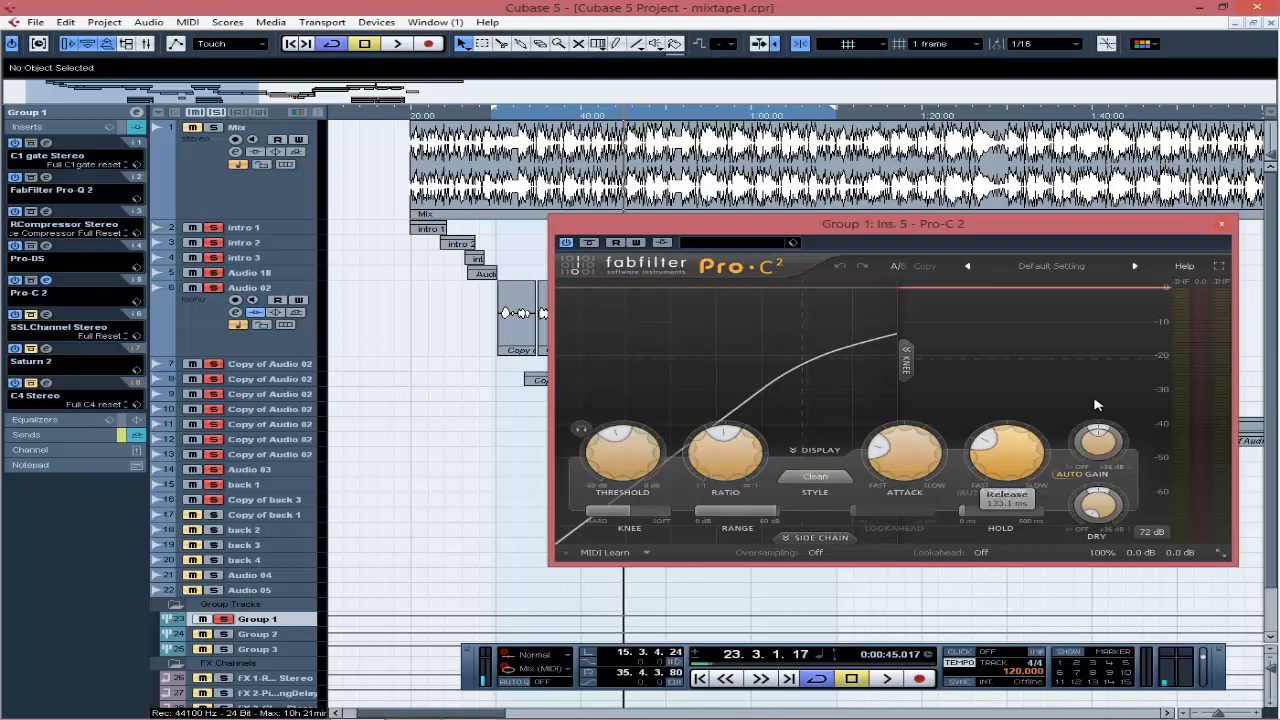
{"action": "left_click", "coordinate": [1224, 226]}
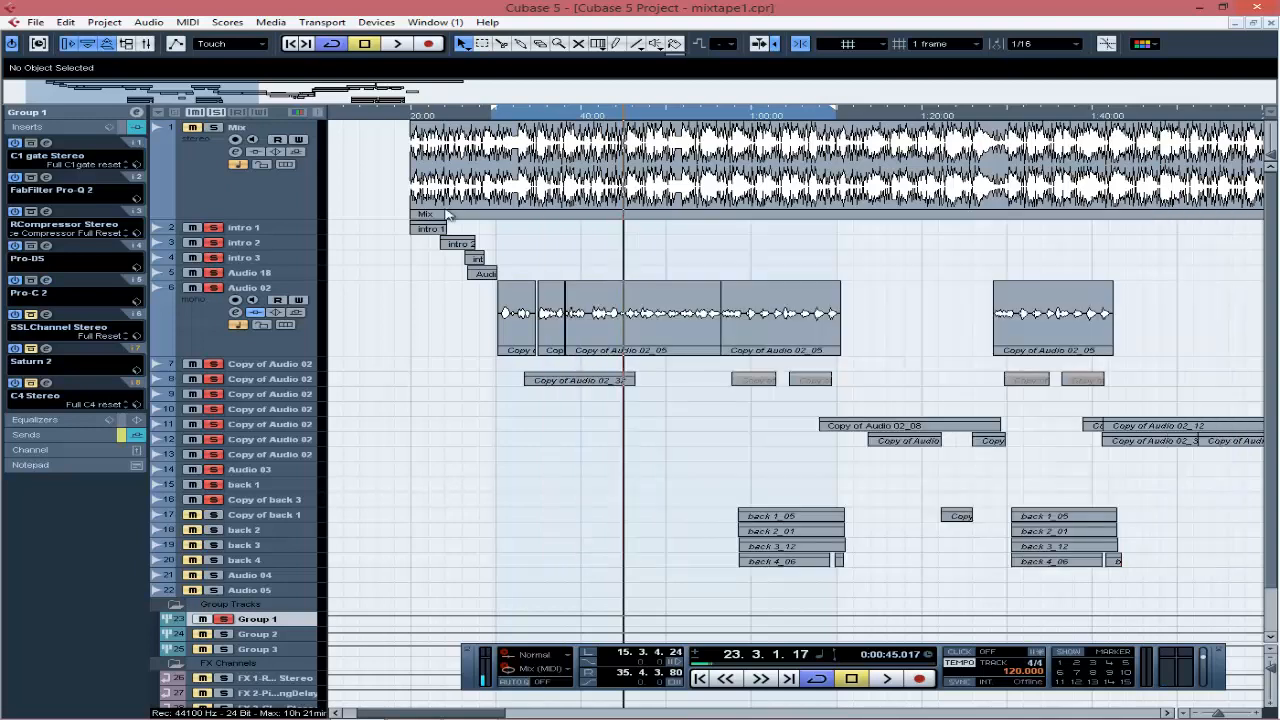
- Play the soloed vocals from about 0:38, compare them with Pro-C 2 switched off and on, and stop playback
{"action": "left_click", "coordinate": [561, 118]}
{"action": "key", "text": "space"}
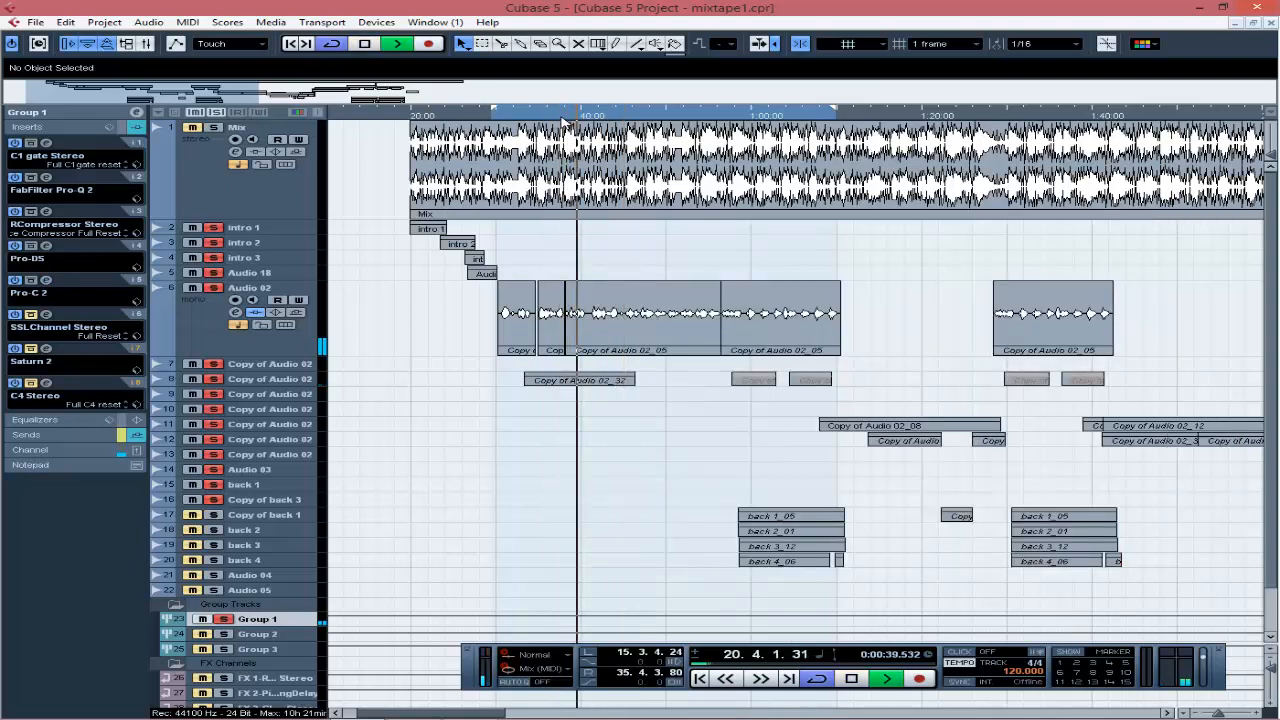
{"action": "left_click", "coordinate": [14, 283]}
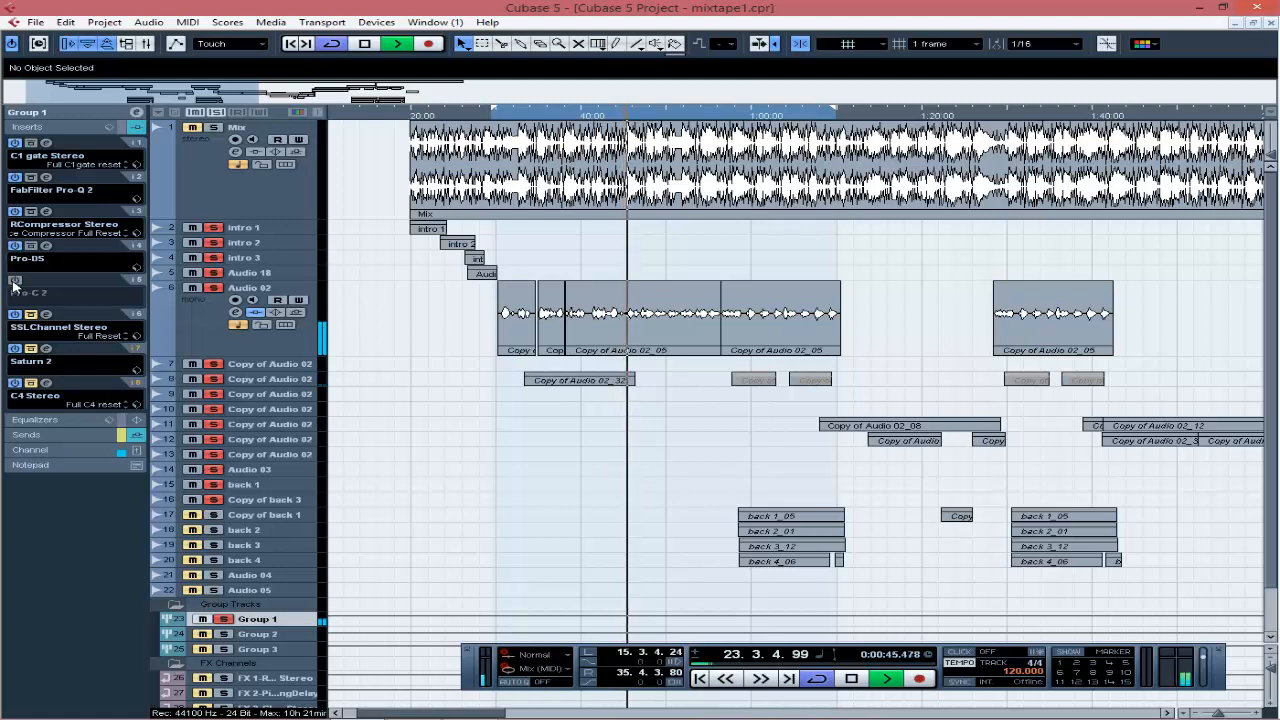
{"action": "left_click", "coordinate": [14, 283]}
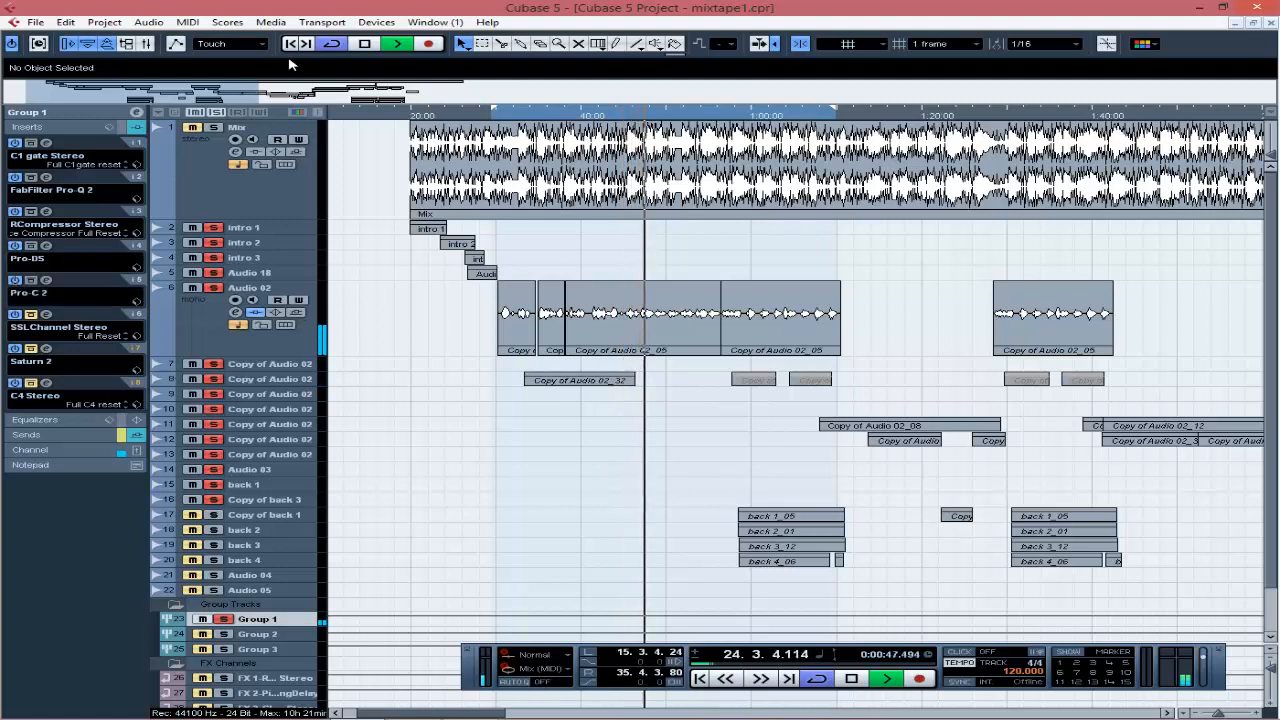
{"action": "left_click", "coordinate": [366, 45]}
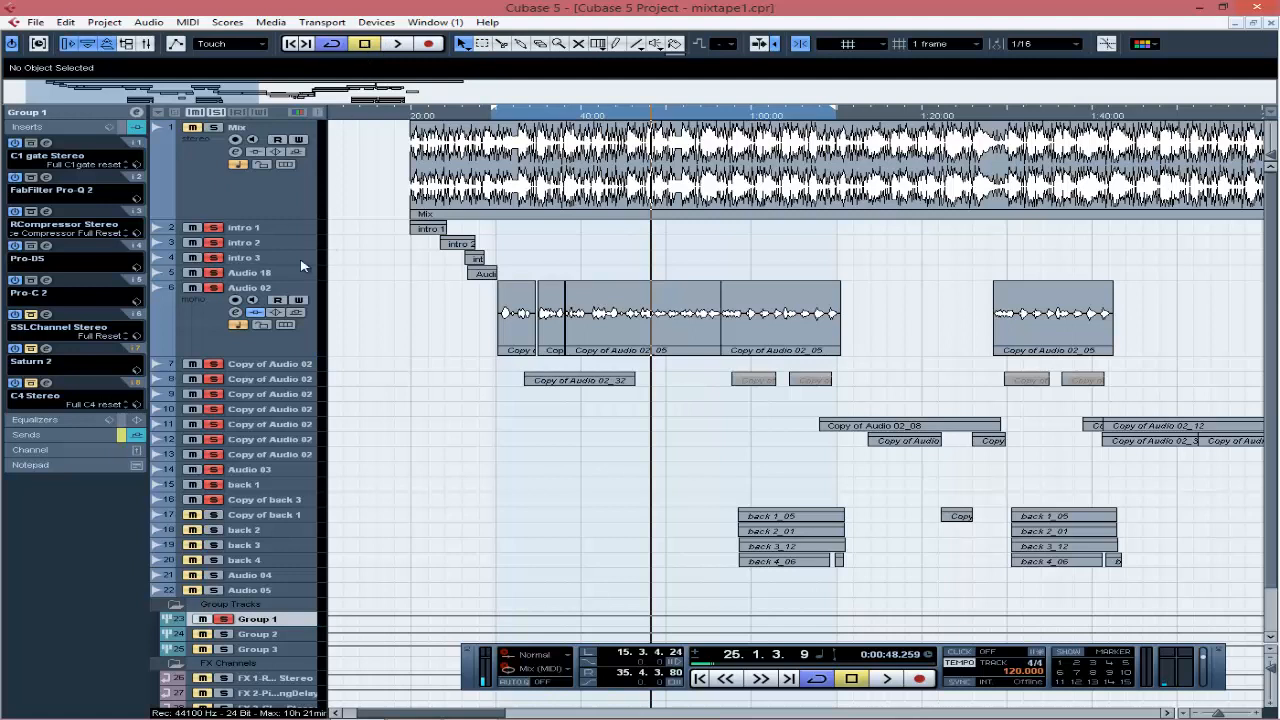
- Take SSLChannel Stereo on Group 1 out of bypass and review its filter and EQ band settings with its window centred
{"action": "left_click", "coordinate": [32, 314]}
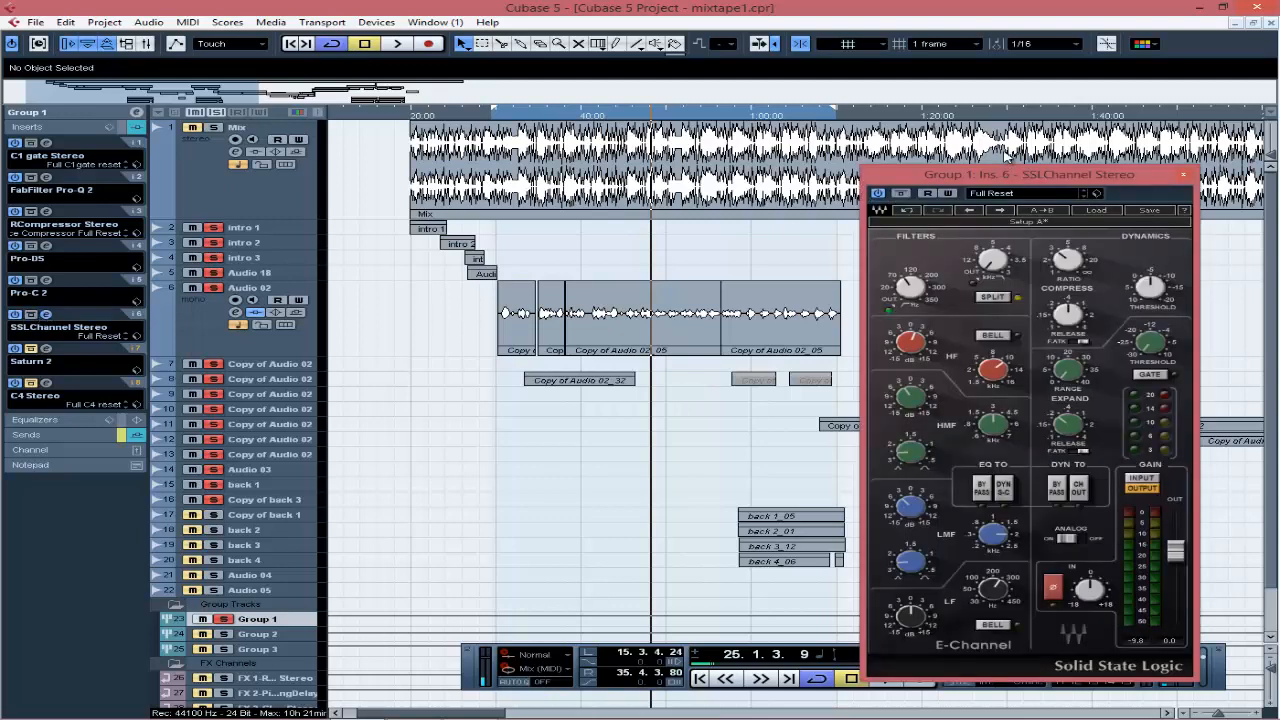
{"action": "left_click_drag", "start_coordinate": [970, 177], "coordinate": [602, 153]}
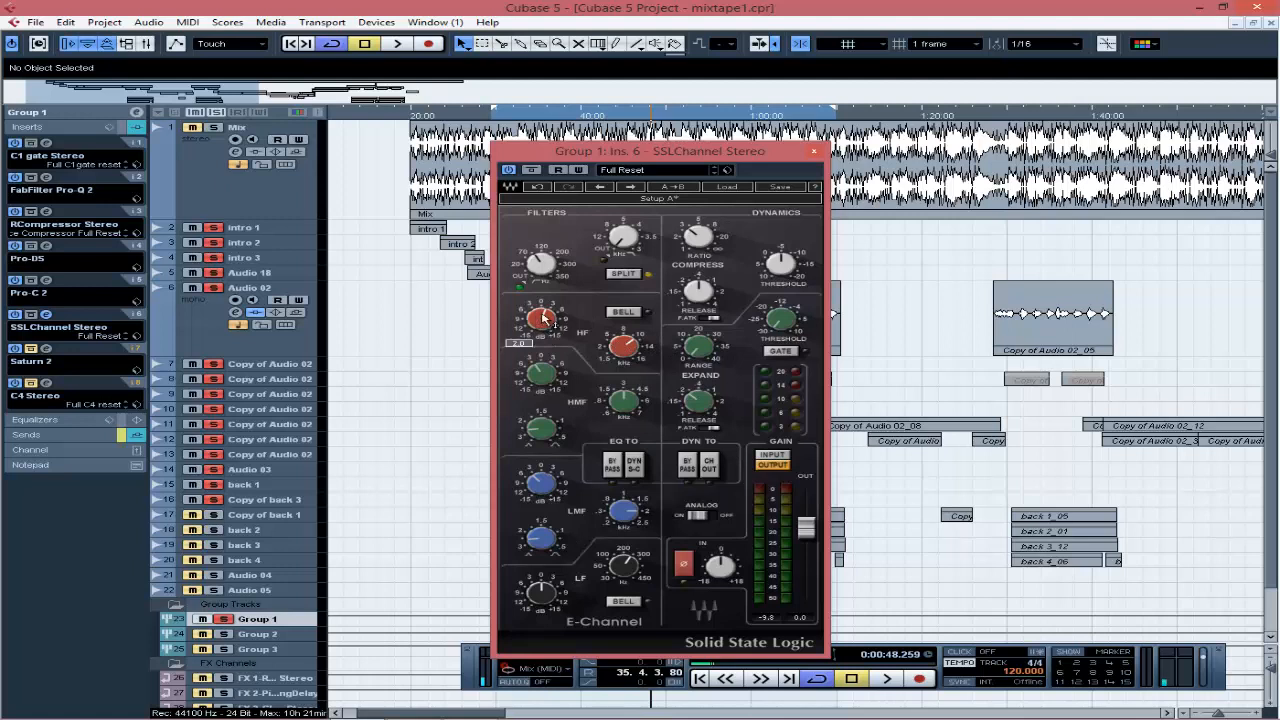
{"action": "left_click", "coordinate": [533, 265]}
{"action": "left_click", "coordinate": [546, 378]}
{"action": "mouse_move", "coordinate": [535, 377]}
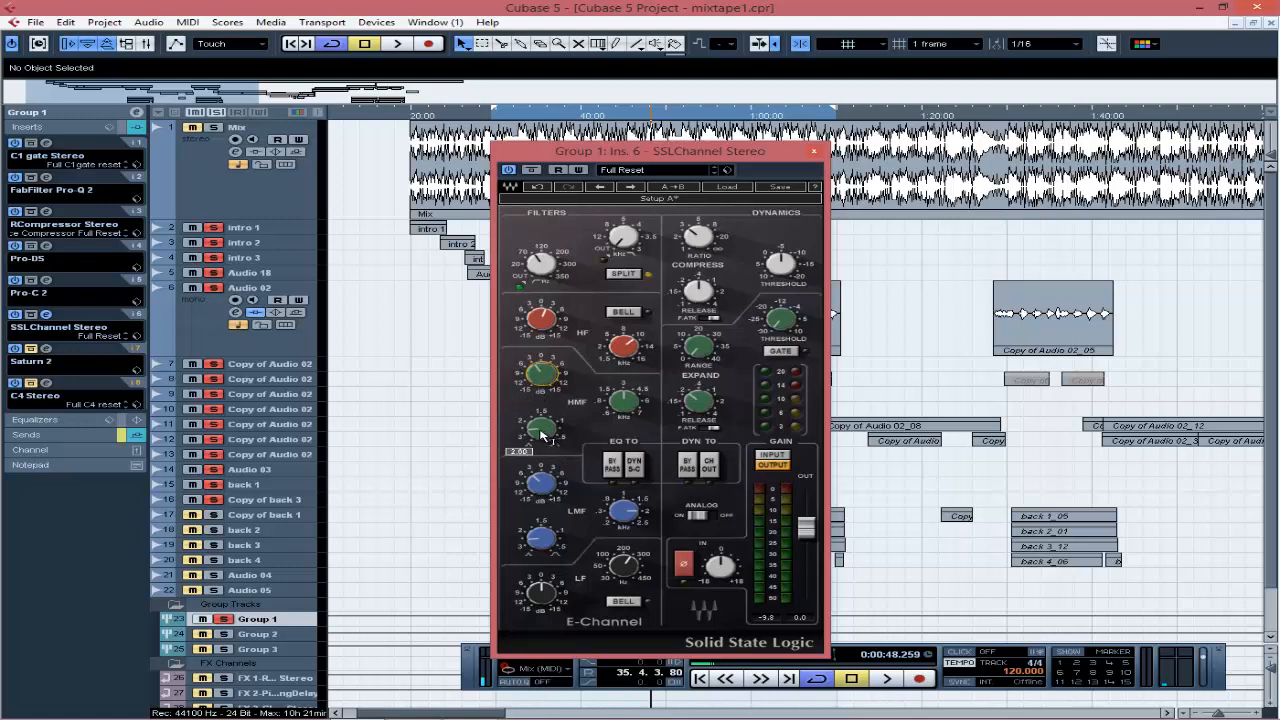
{"action": "mouse_move", "coordinate": [535, 484]}
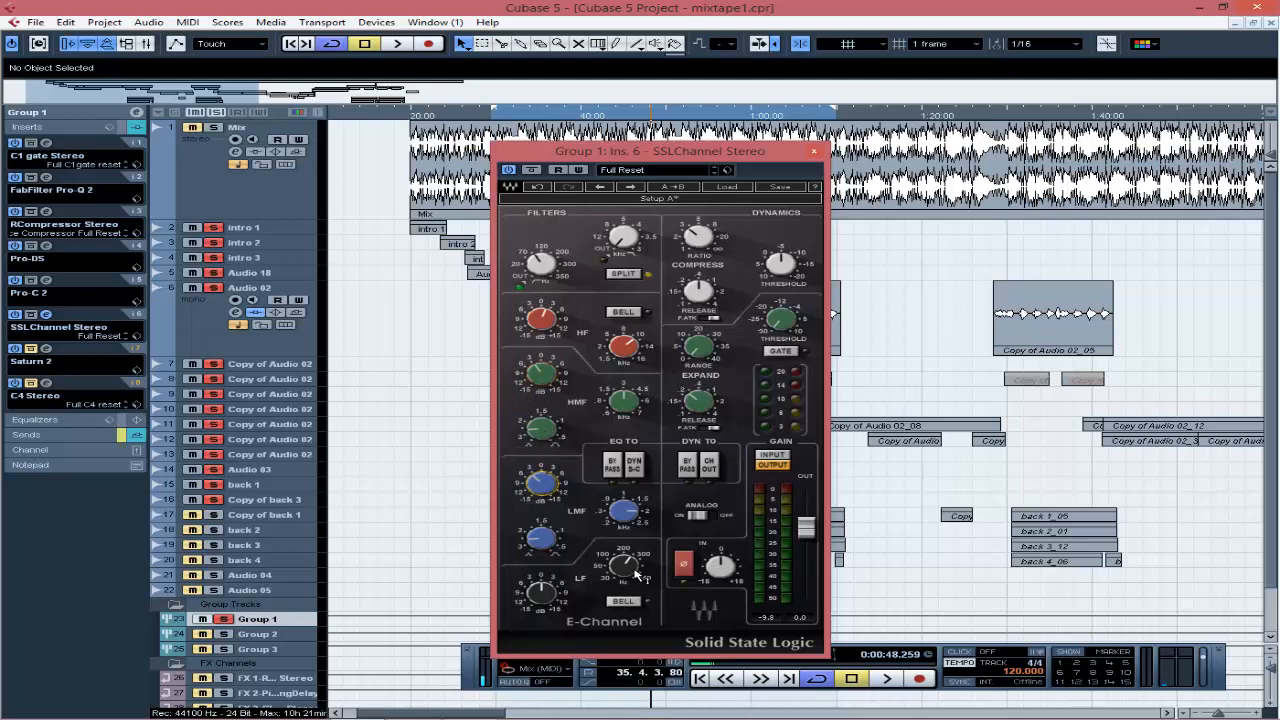
{"action": "mouse_move", "coordinate": [632, 568]}
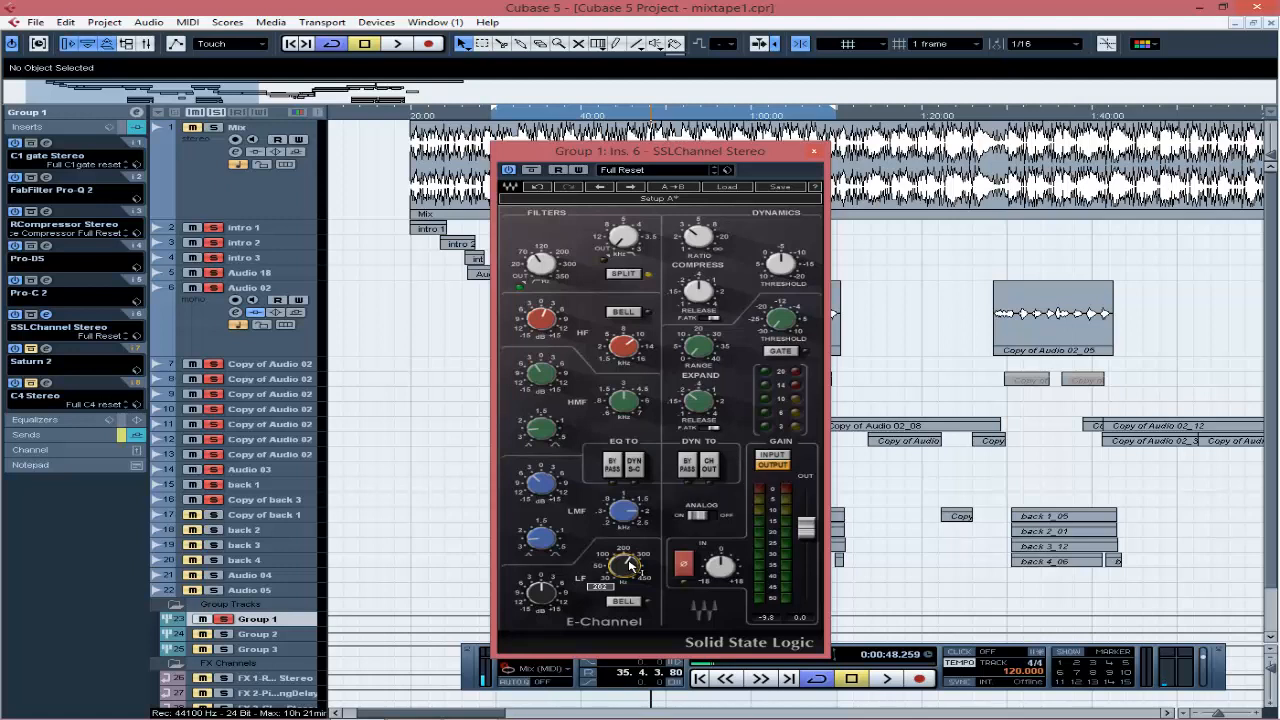
- Play the vocals with SSLChannel Stereo switched off and on, replaying from about 0:41, then close its window and stop playback
{"action": "left_click", "coordinate": [398, 45]}
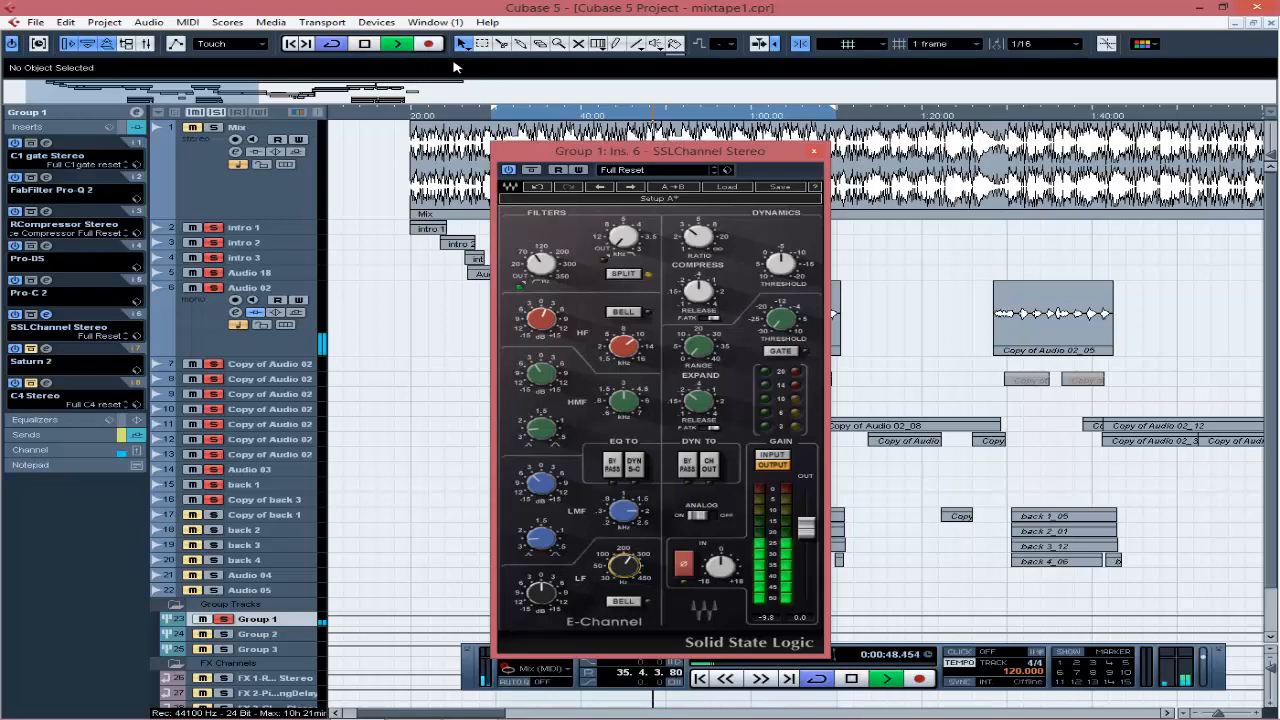
{"action": "left_click_drag", "start_coordinate": [673, 150], "coordinate": [993, 150]}
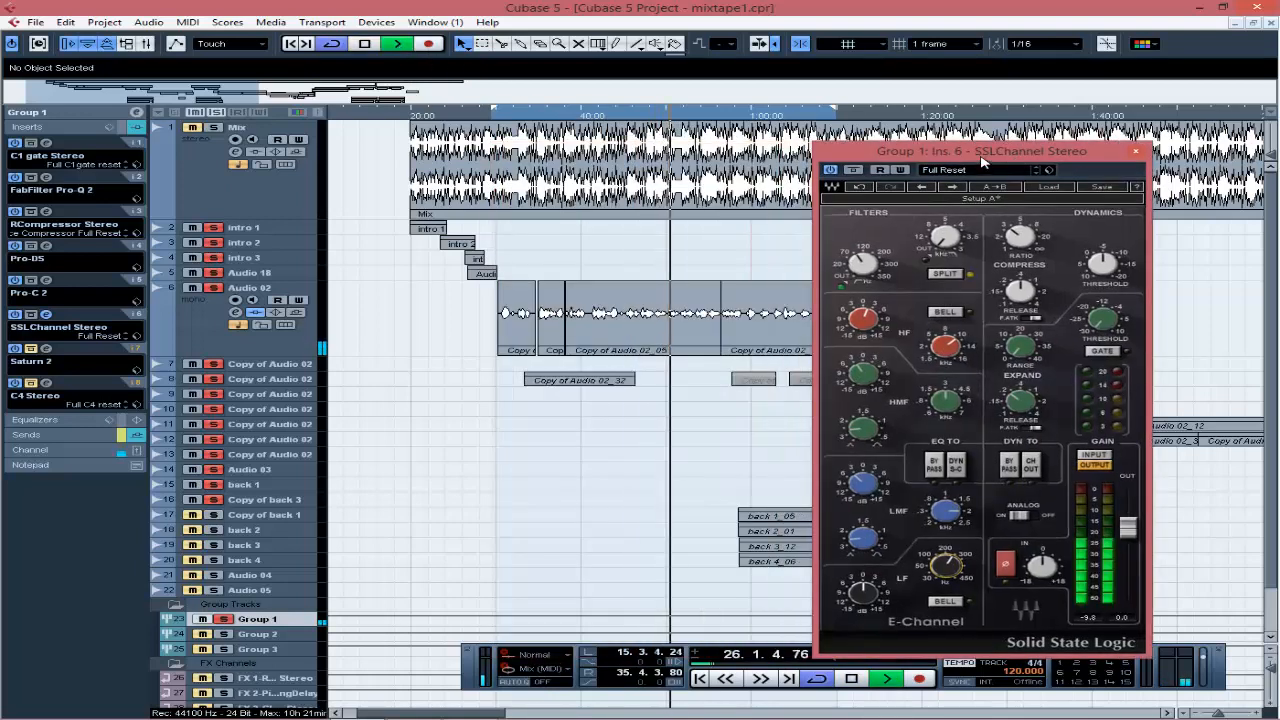
{"action": "left_click", "coordinate": [589, 116]}
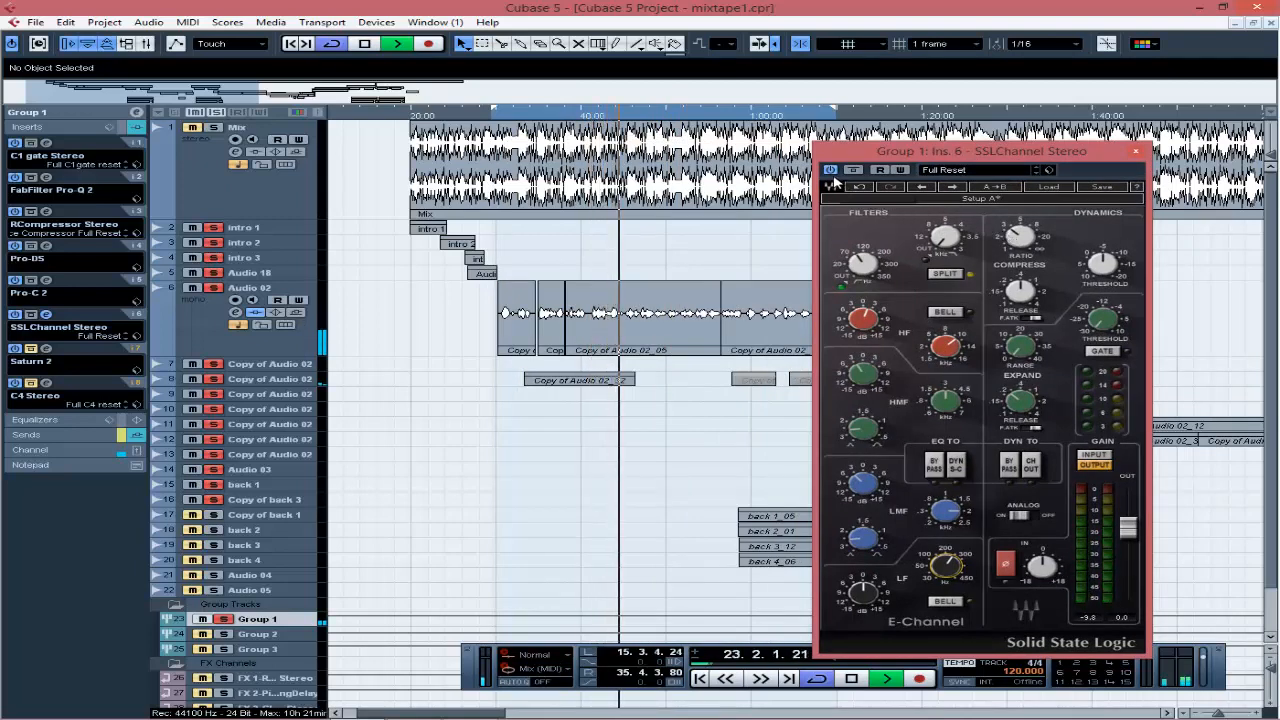
{"action": "left_click", "coordinate": [831, 171]}
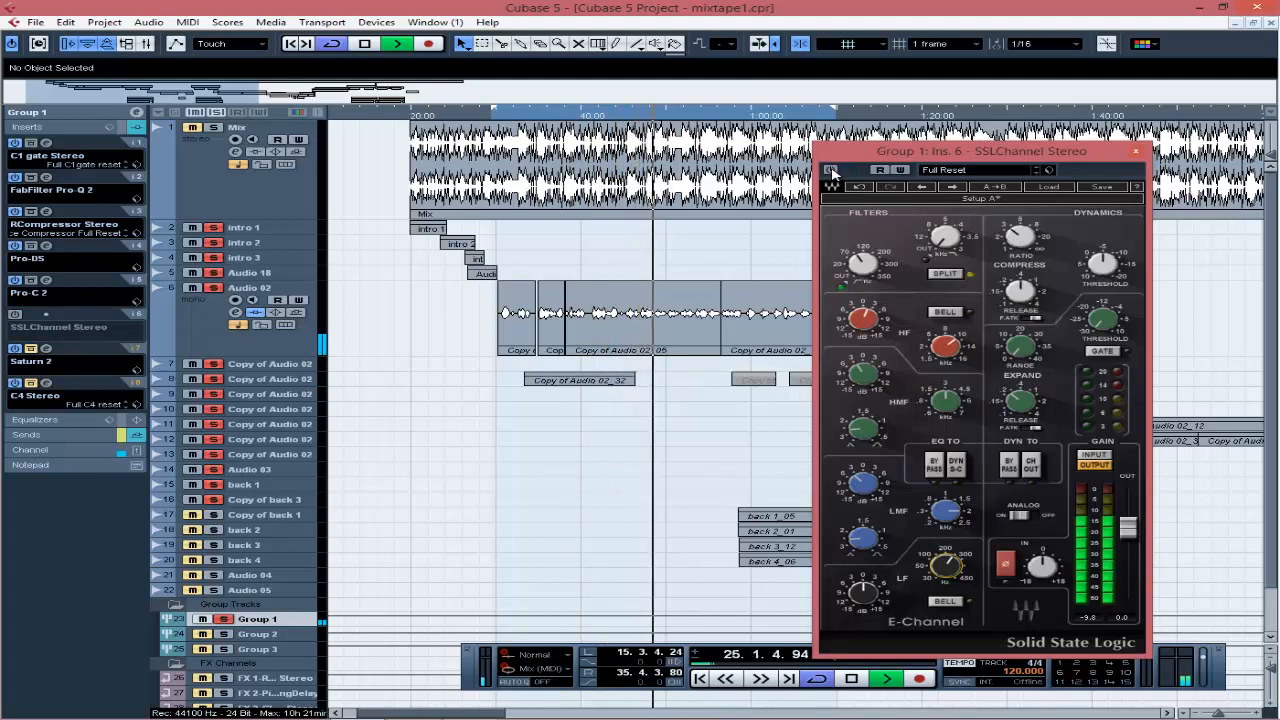
{"action": "left_click", "coordinate": [831, 171]}
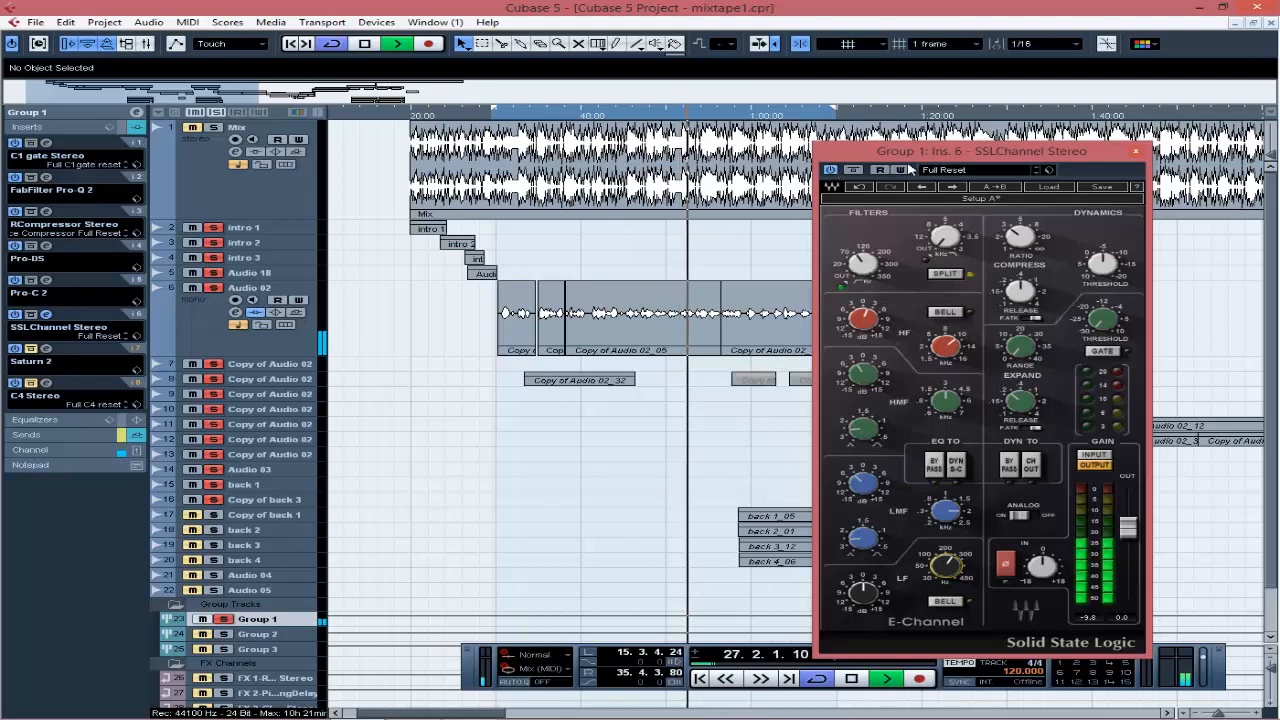
{"action": "left_click", "coordinate": [1136, 151]}
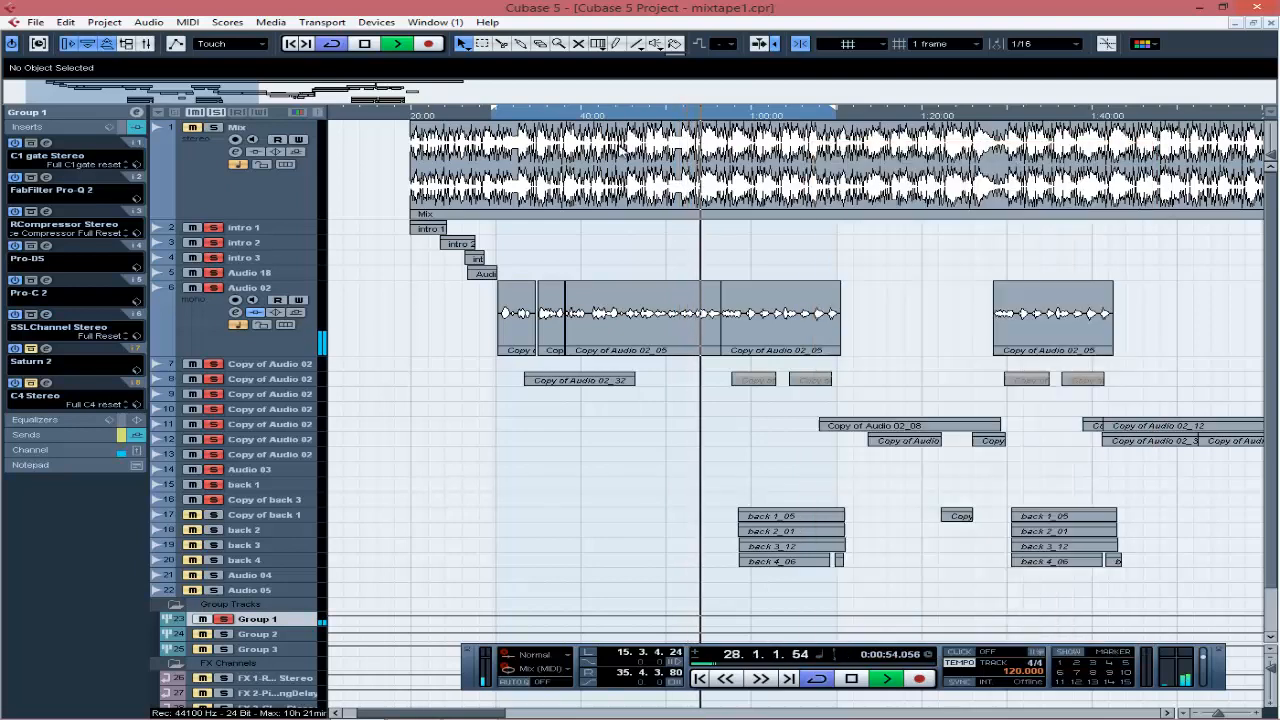
{"action": "left_click", "coordinate": [366, 47]}
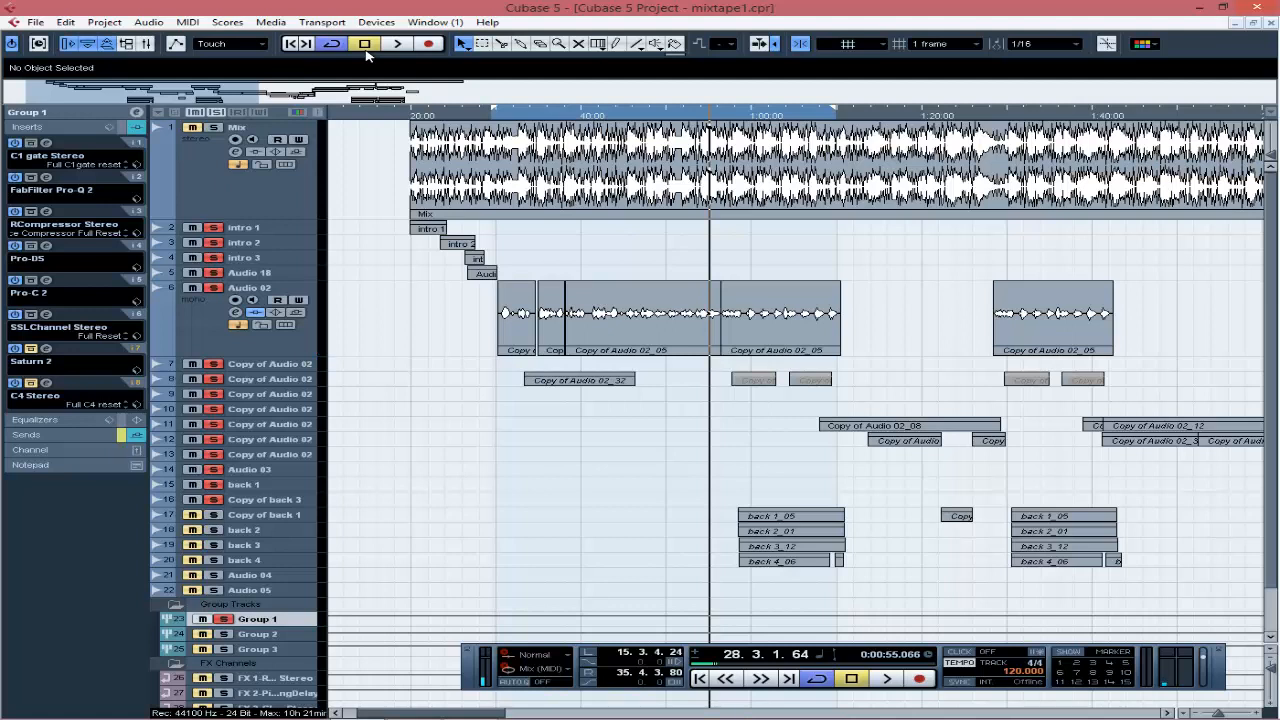
- Take Saturn 2 on Group 1 out of bypass, review its Warm Tape drive amount and close its window
{"action": "left_click", "coordinate": [44, 350]}
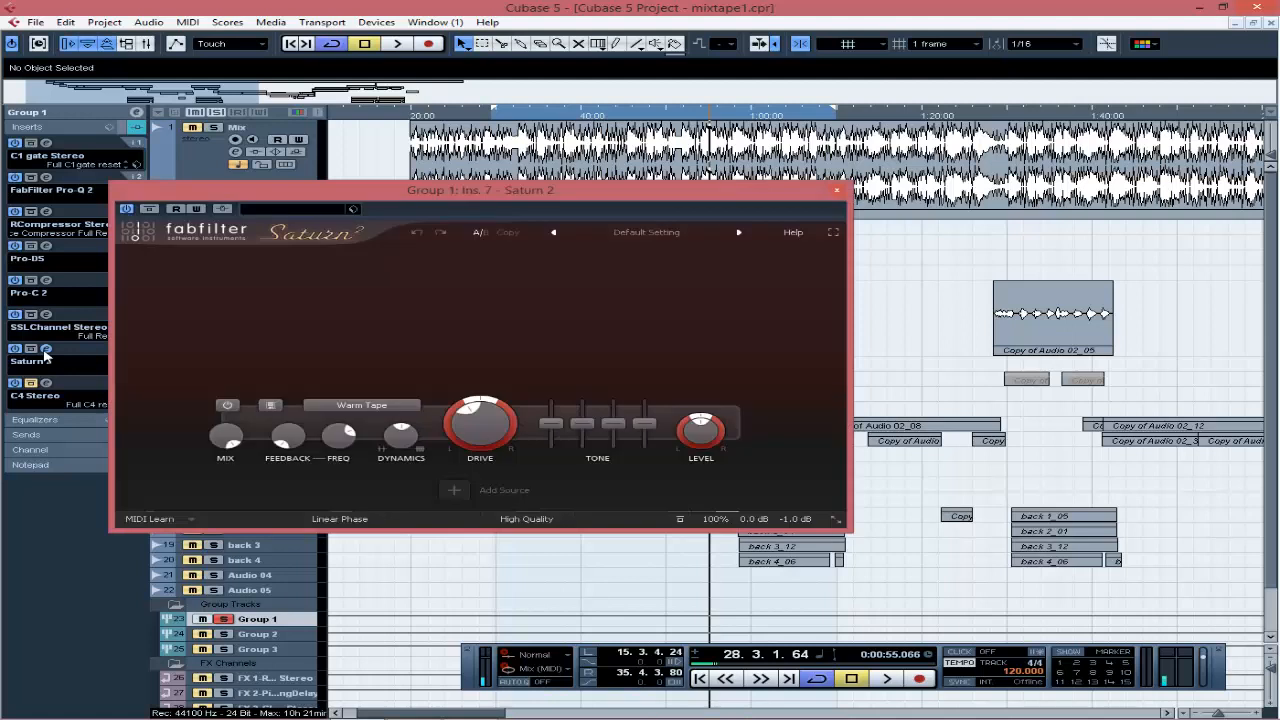
{"action": "mouse_move", "coordinate": [474, 417]}
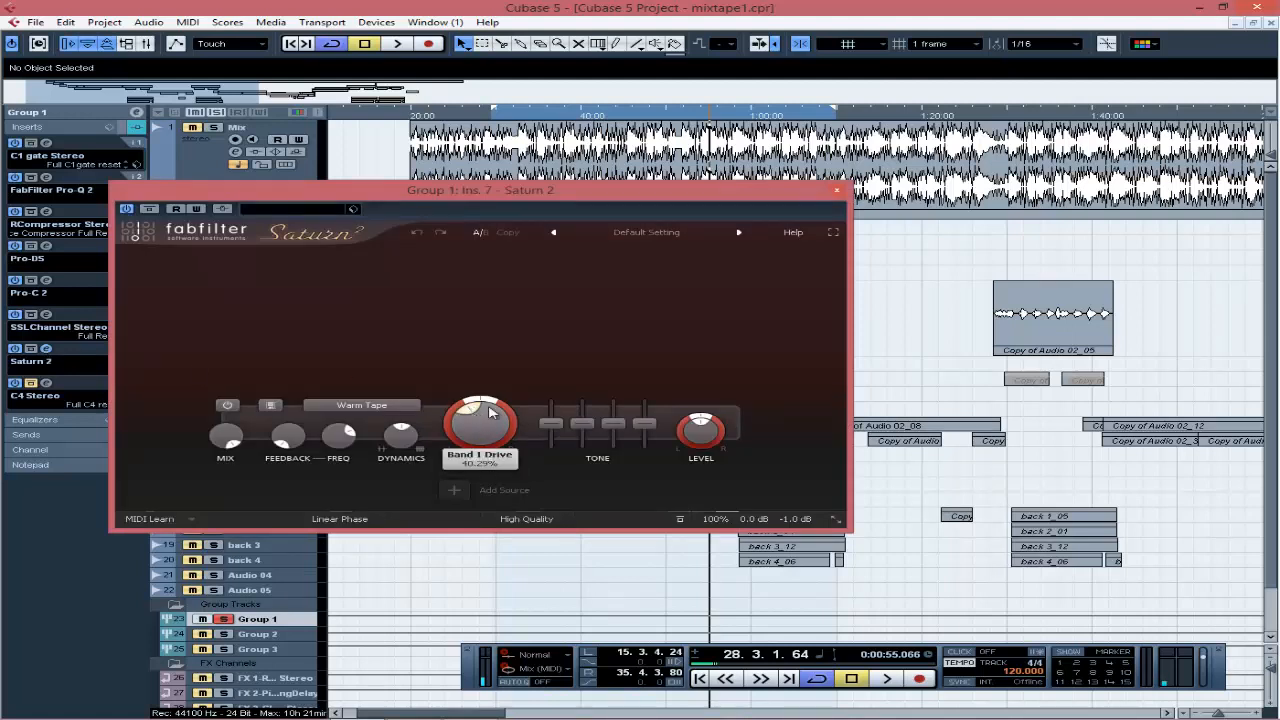
{"action": "left_click", "coordinate": [837, 194]}
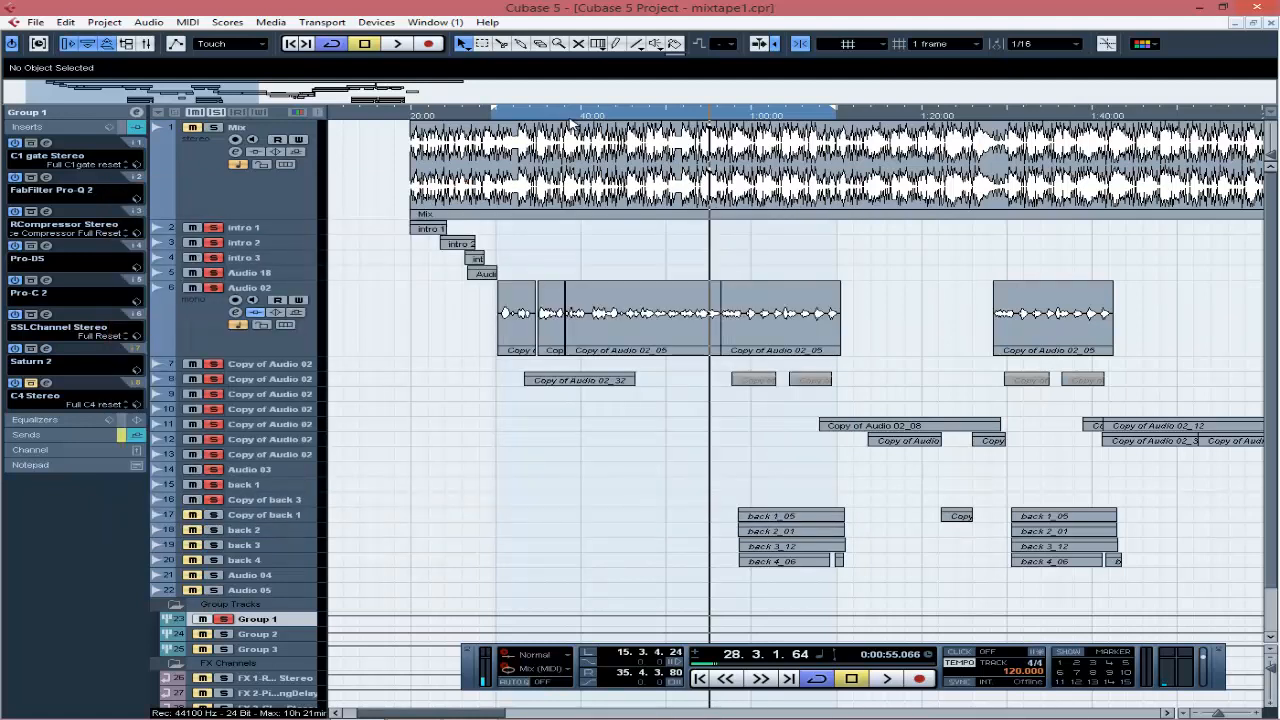
- Audition the vocals with Saturn 2 active from about 0:41, pausing and resuming playback before stopping
{"action": "left_click", "coordinate": [590, 117]}
{"action": "key", "text": "space"}
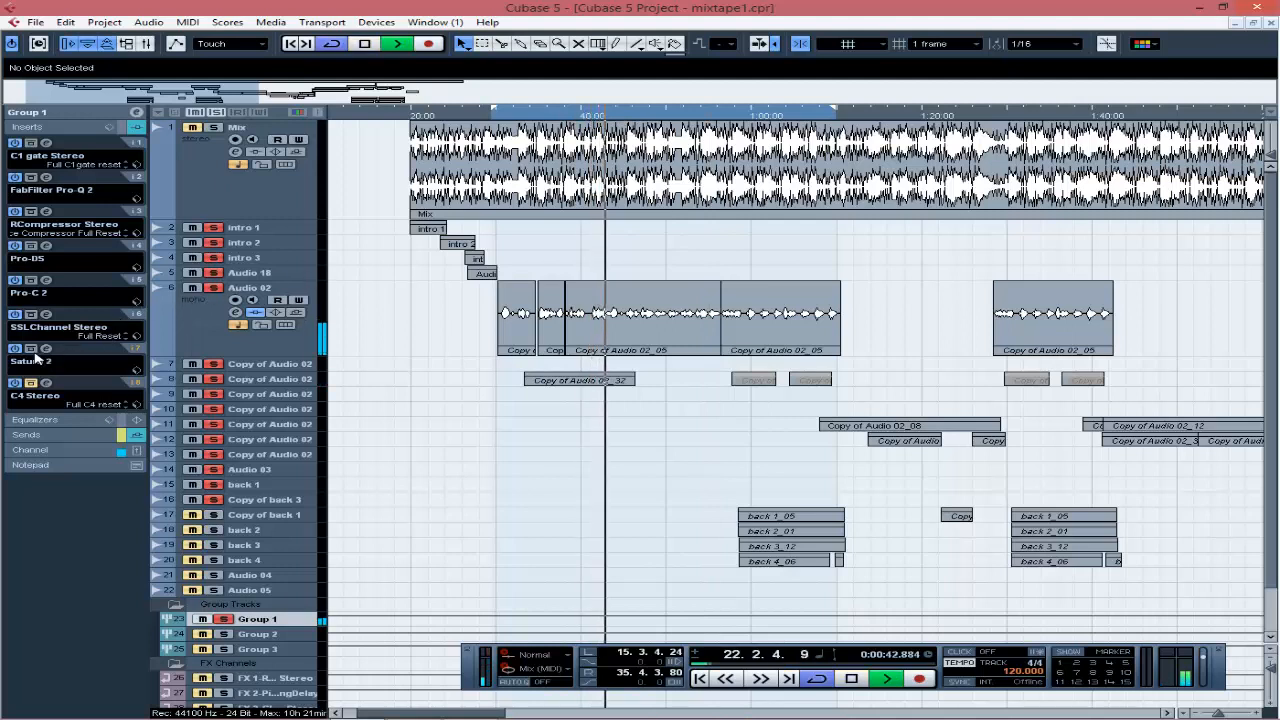
{"action": "left_click", "coordinate": [363, 44]}
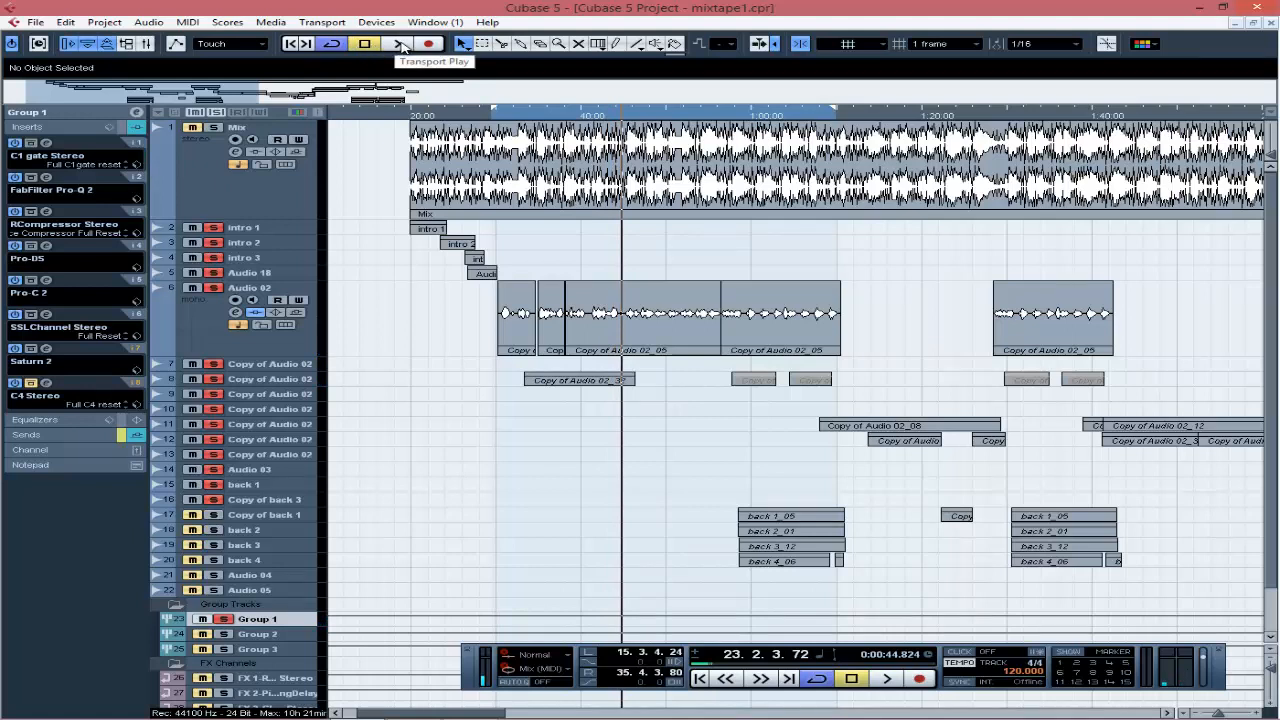
{"action": "left_click", "coordinate": [401, 44]}
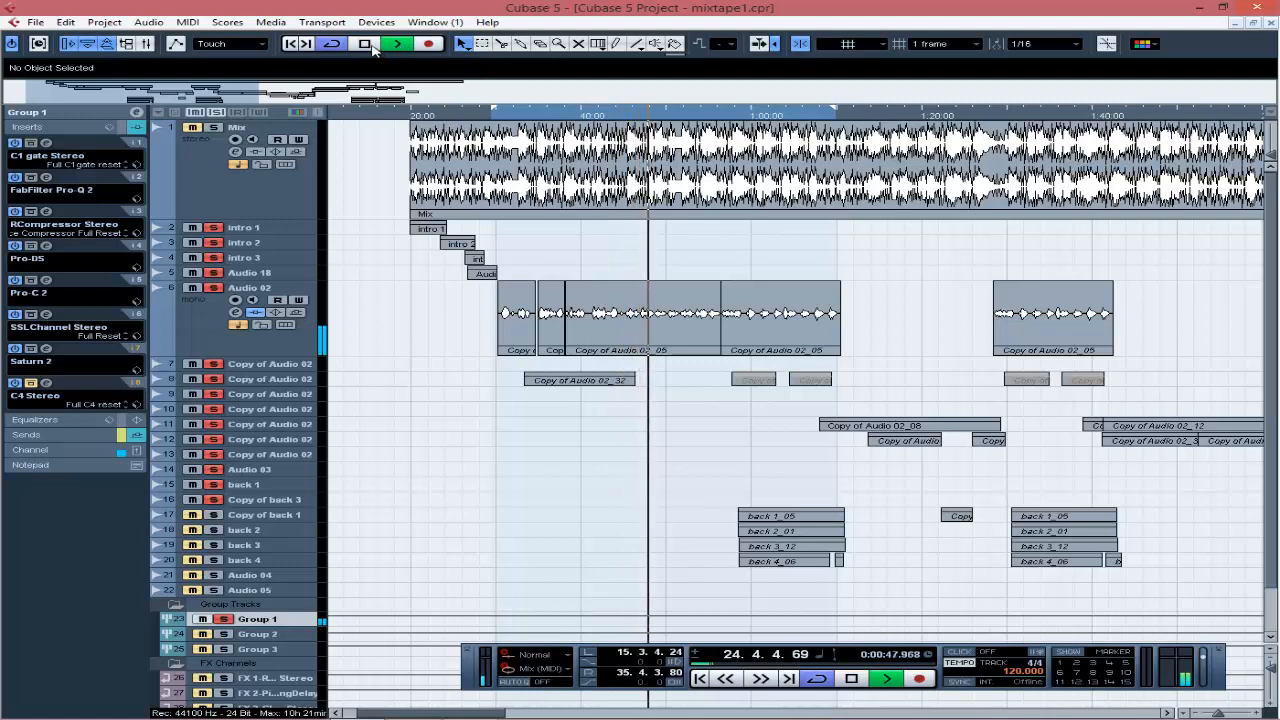
{"action": "left_click", "coordinate": [371, 48]}
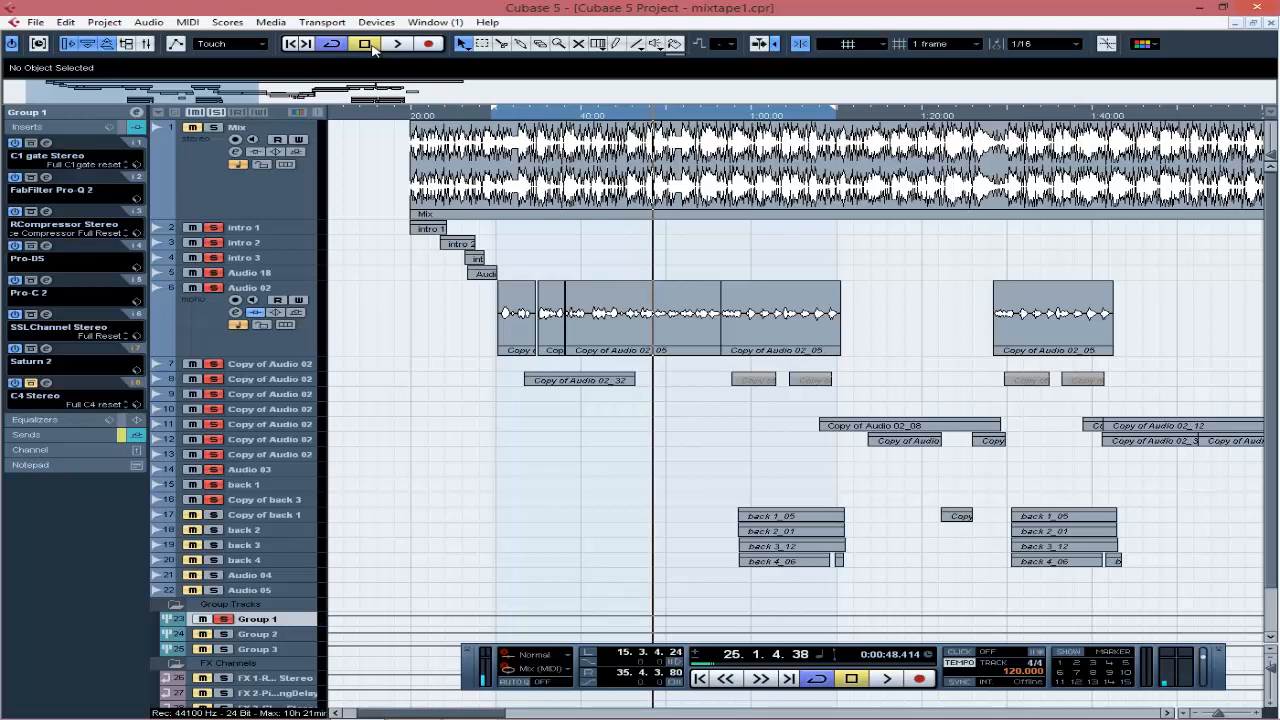
{"action": "left_click", "coordinate": [400, 44]}
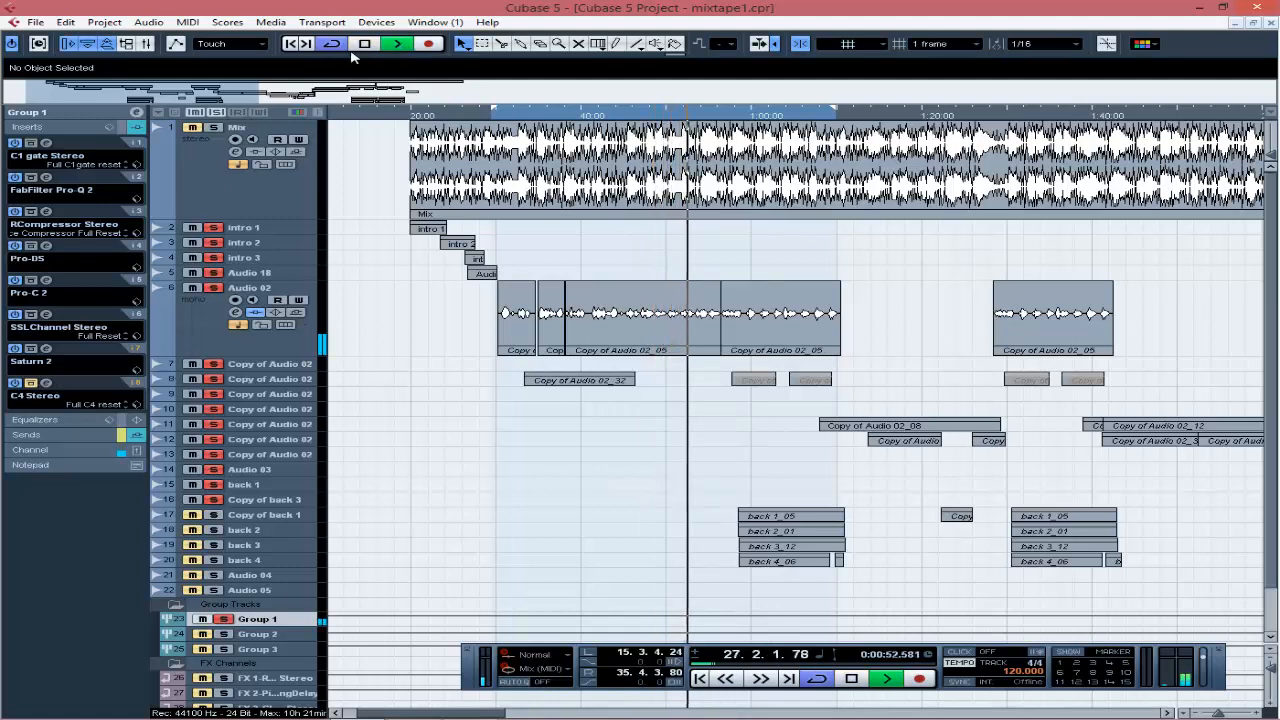
{"action": "key", "text": "space"}
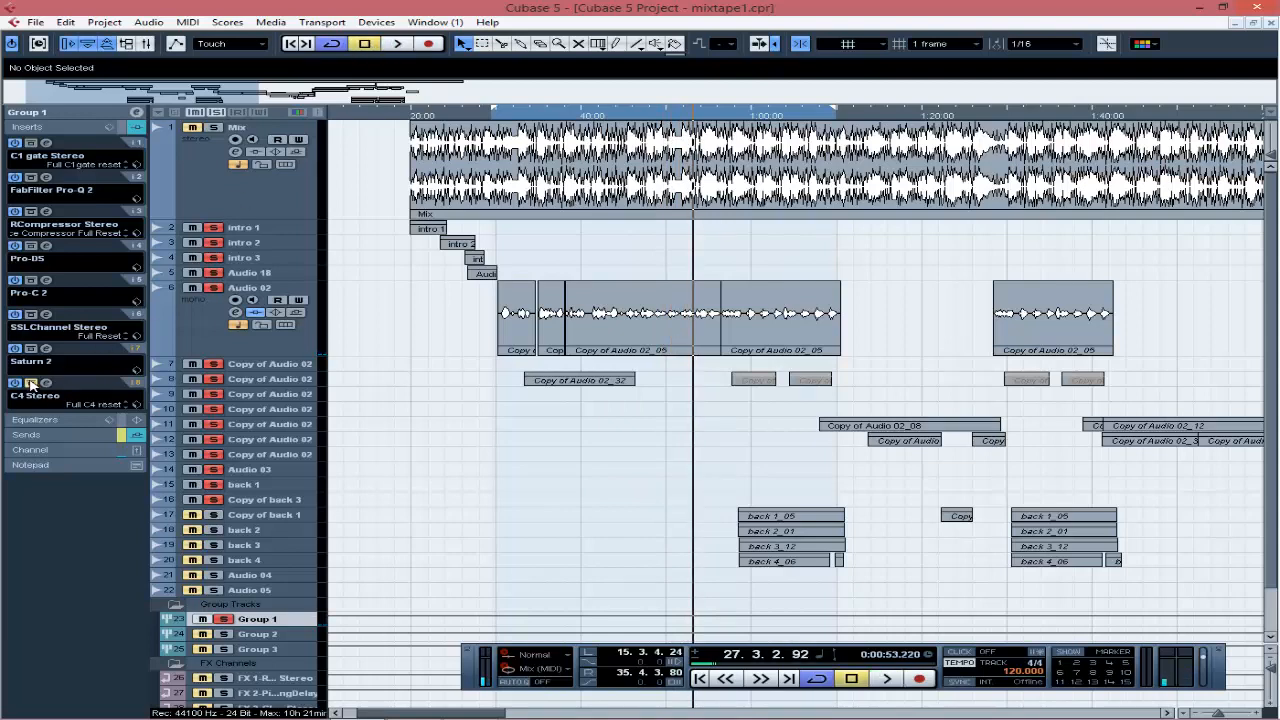
- Take C4 Stereo on Group 1 out of bypass, move its window up and set its high crossover to 1500
{"action": "left_click", "coordinate": [45, 383]}
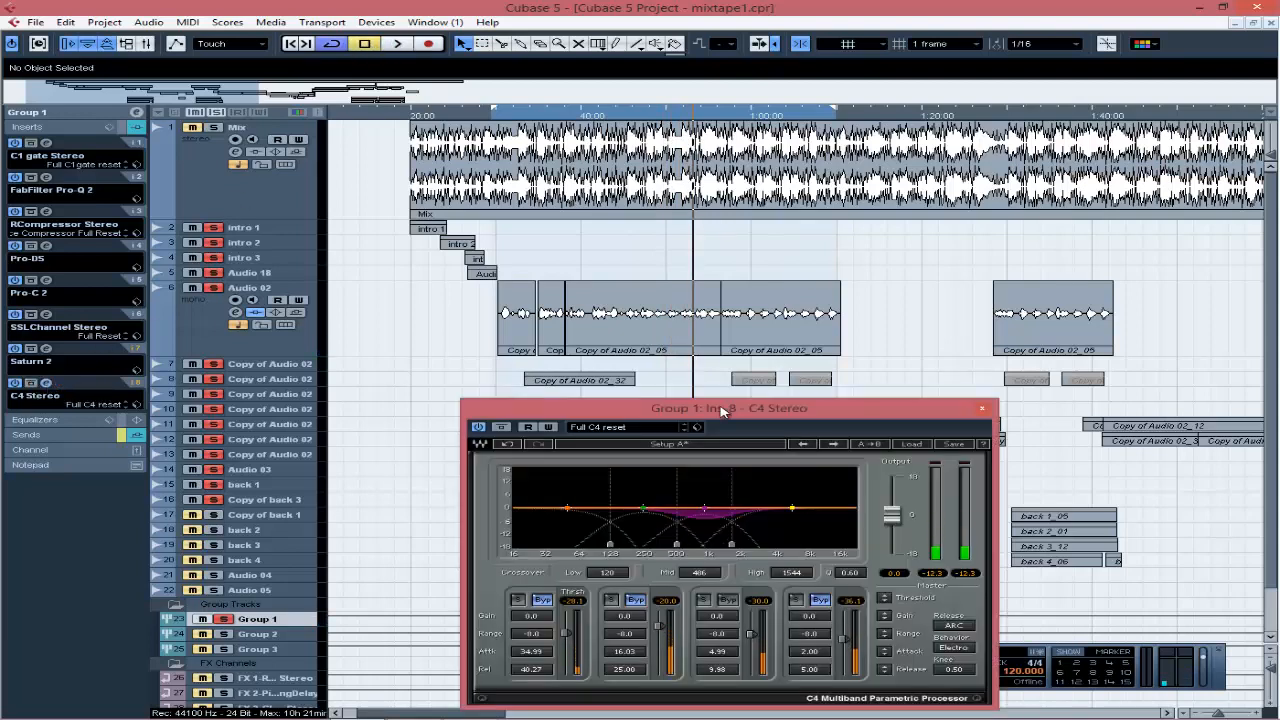
{"action": "left_click_drag", "start_coordinate": [722, 410], "coordinate": [645, 246]}
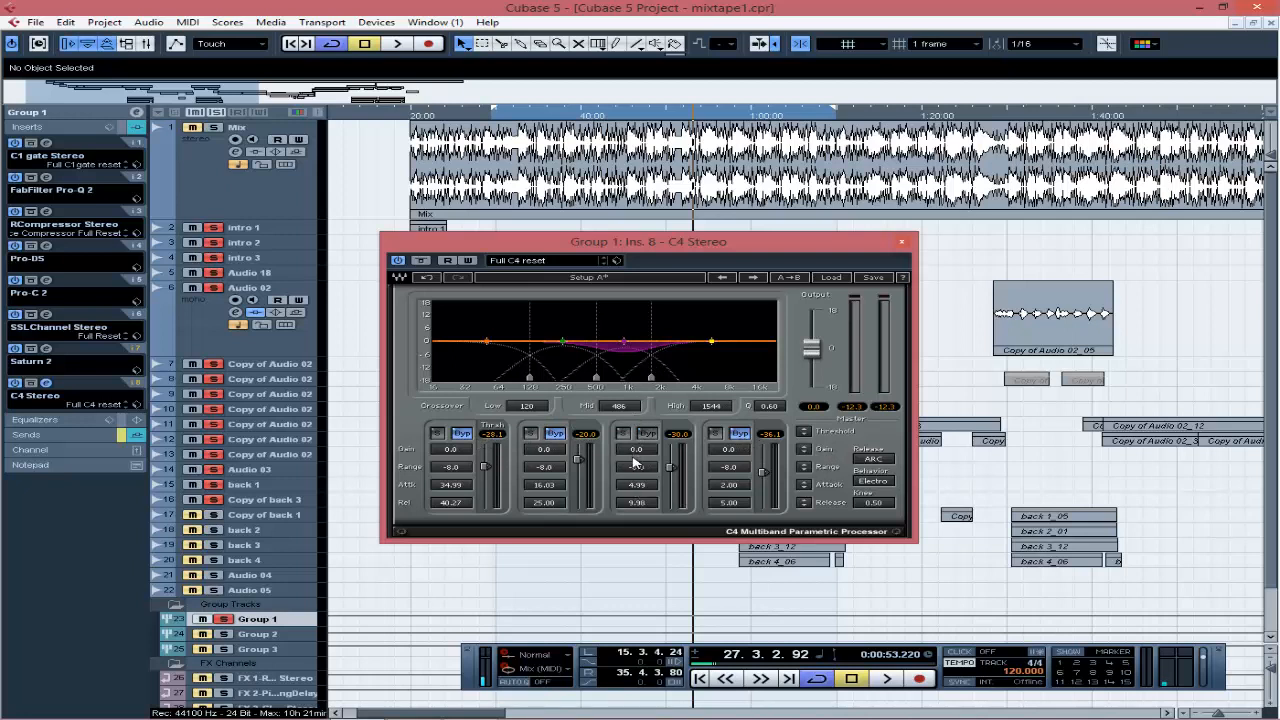
{"action": "left_click_drag", "start_coordinate": [652, 378], "coordinate": [590, 397]}
- Play the vocals from about 0:45 with C4 Stereo switched off and on, close its window and stop playback
{"action": "left_click", "coordinate": [397, 261]}
{"action": "left_click", "coordinate": [641, 120]}
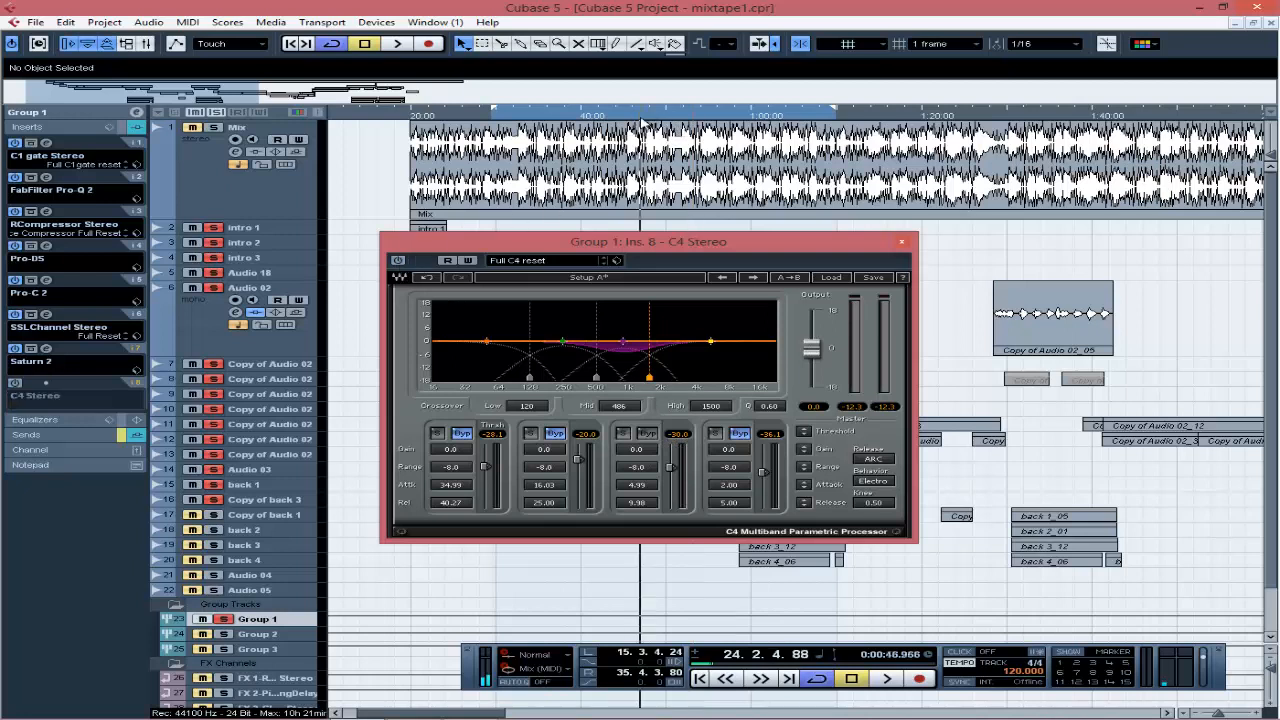
{"action": "key", "text": "space"}
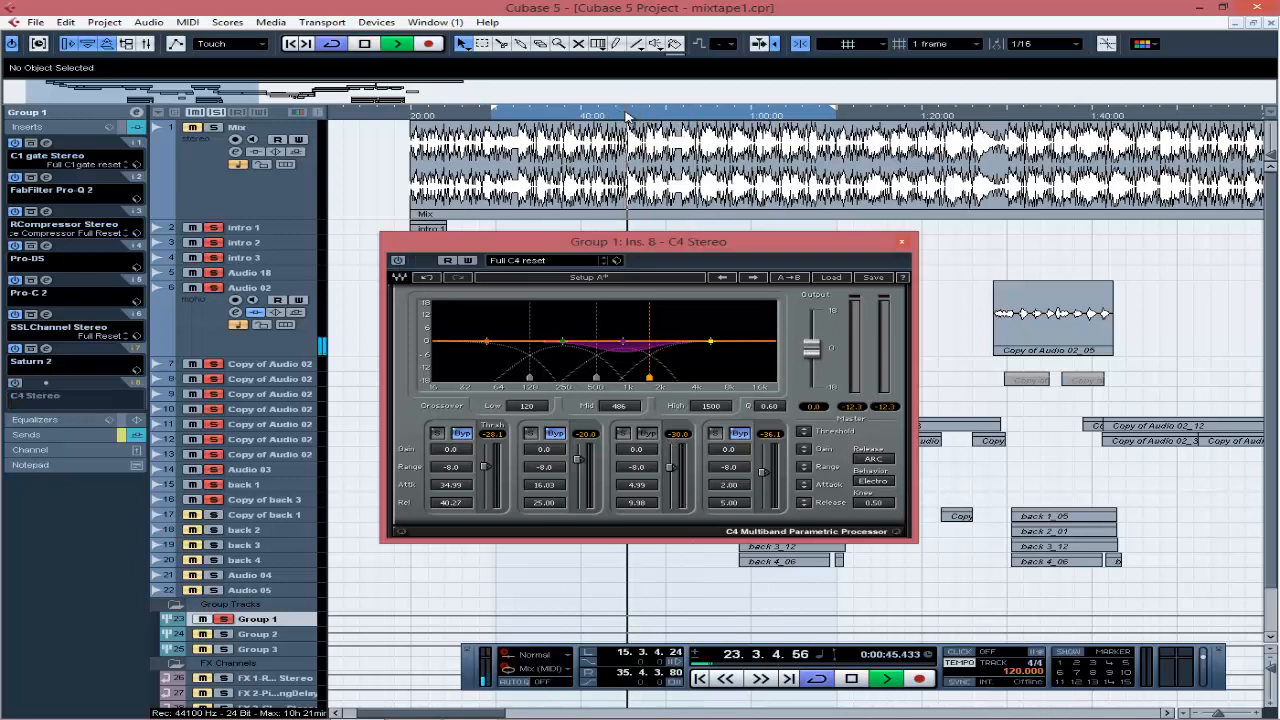
{"action": "left_click", "coordinate": [398, 261]}
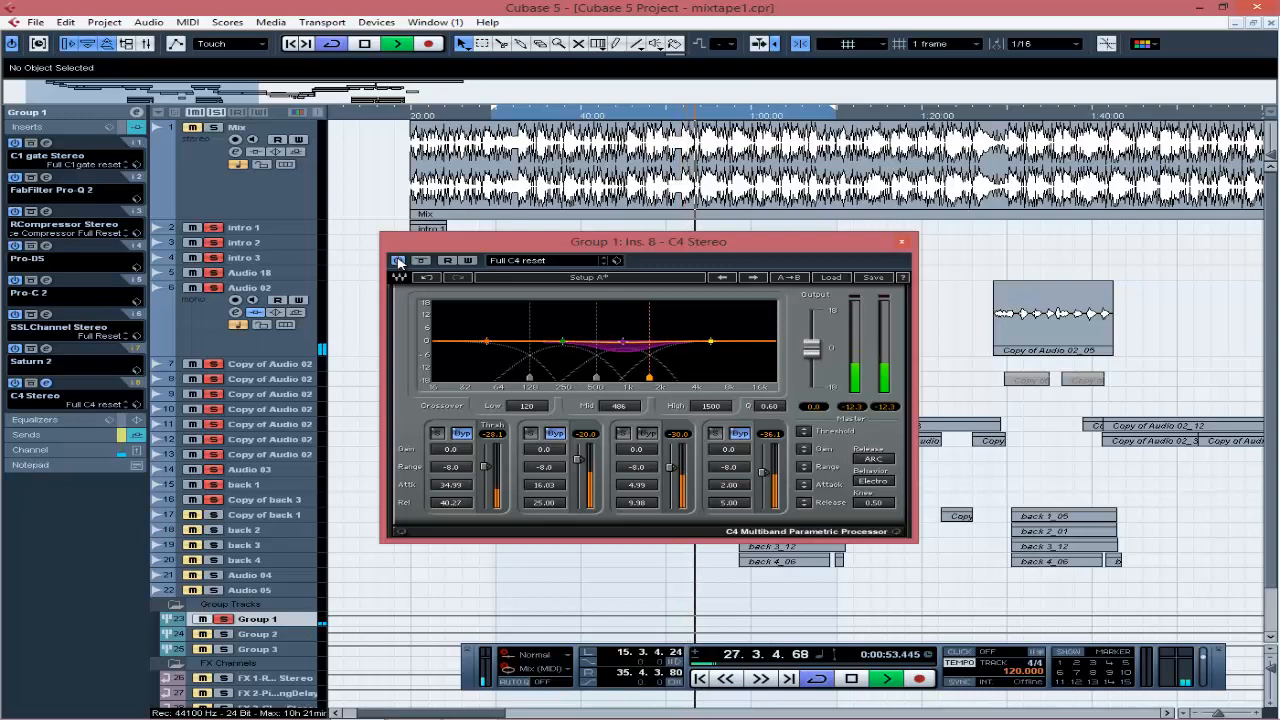
{"action": "left_click", "coordinate": [901, 241]}
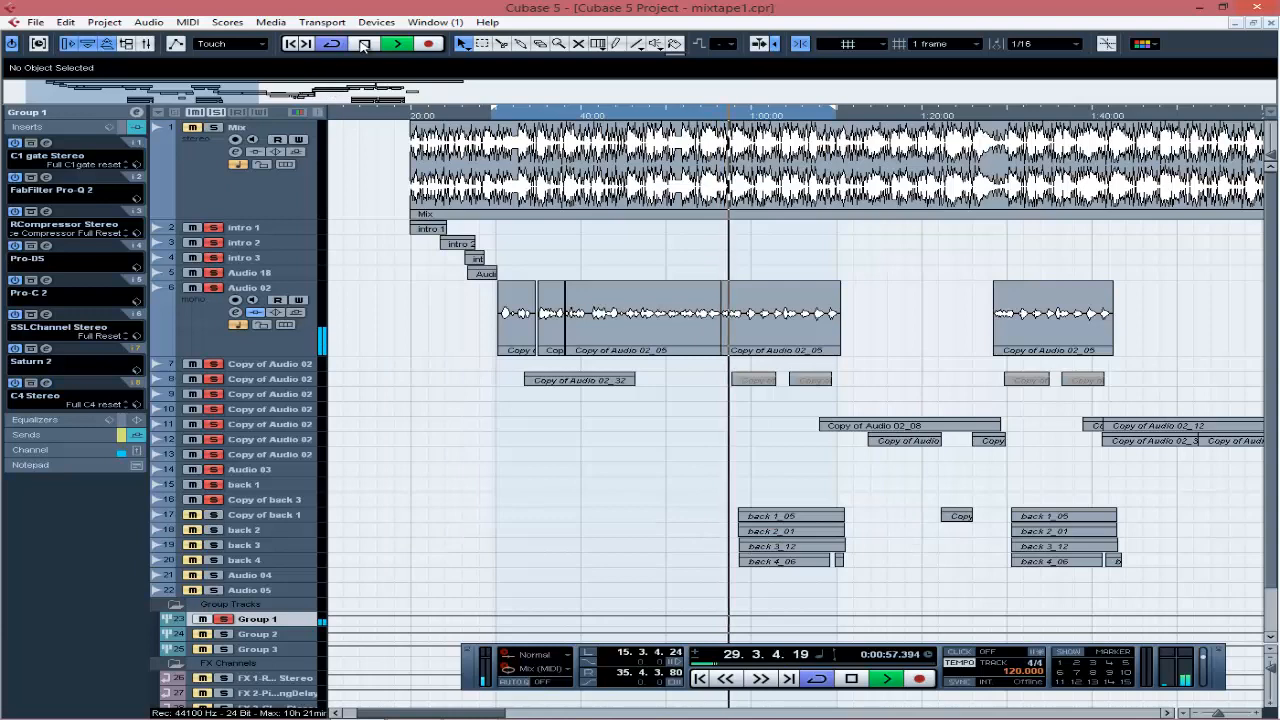
{"action": "key", "text": "space"}
- Save the project and take Group 1's sends out of bypass
{"action": "left_click", "coordinate": [35, 22]}
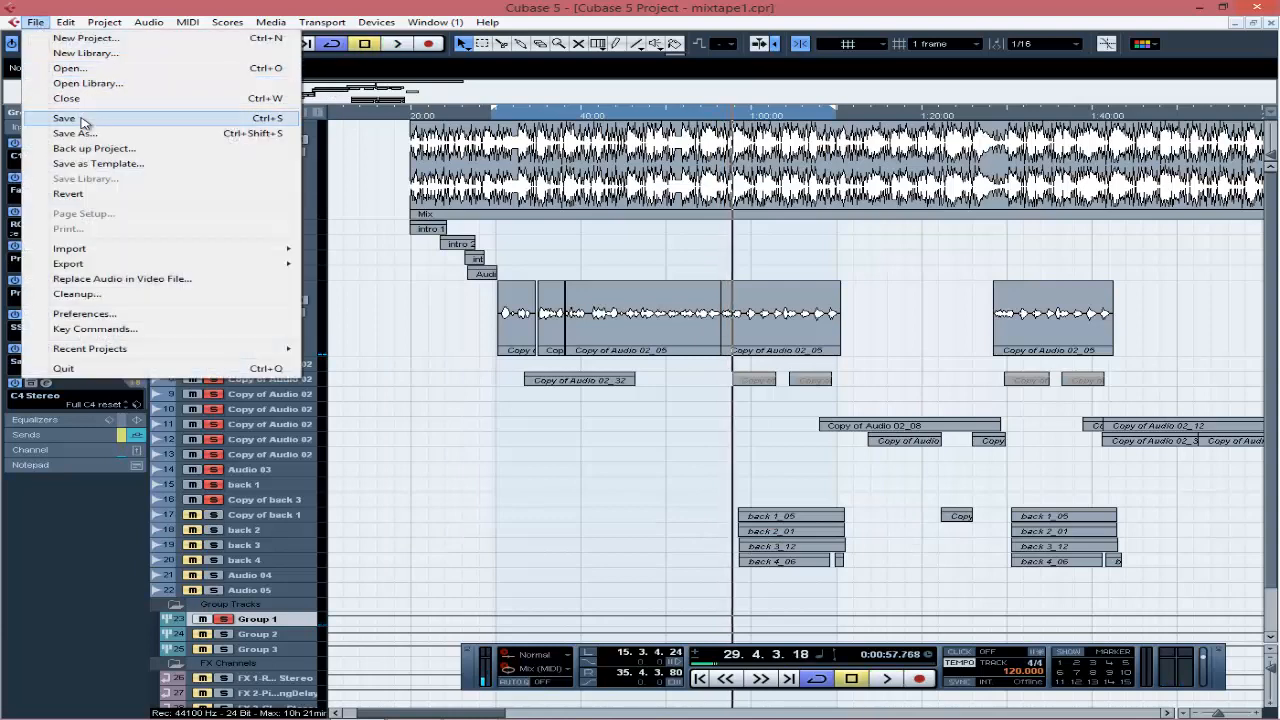
{"action": "left_click", "coordinate": [80, 118]}
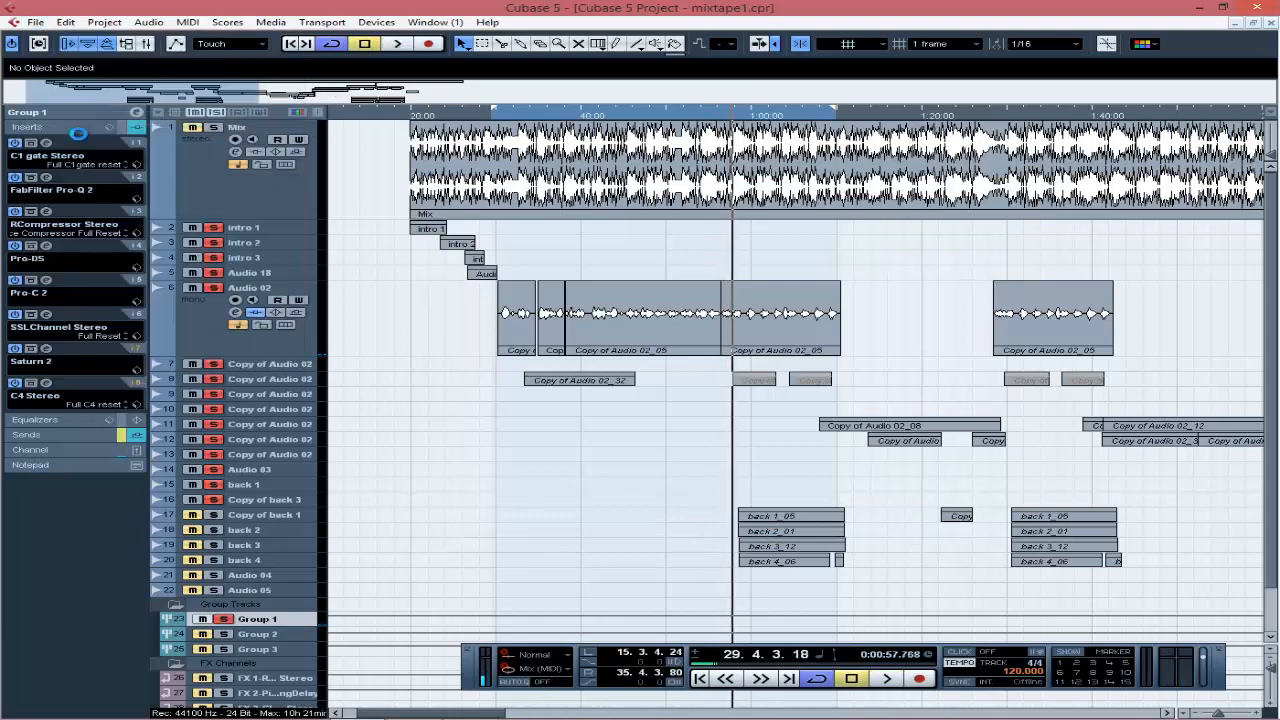
{"action": "left_click", "coordinate": [56, 437]}
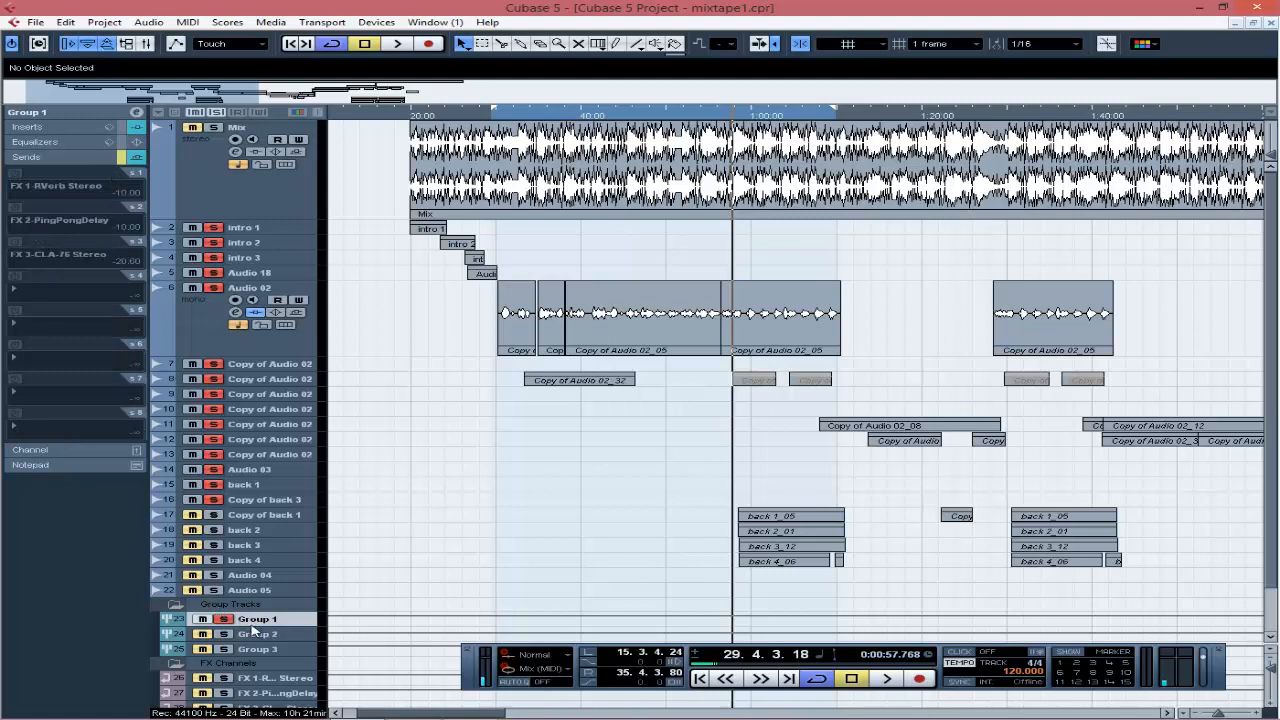
{"action": "left_click", "coordinate": [124, 158]}
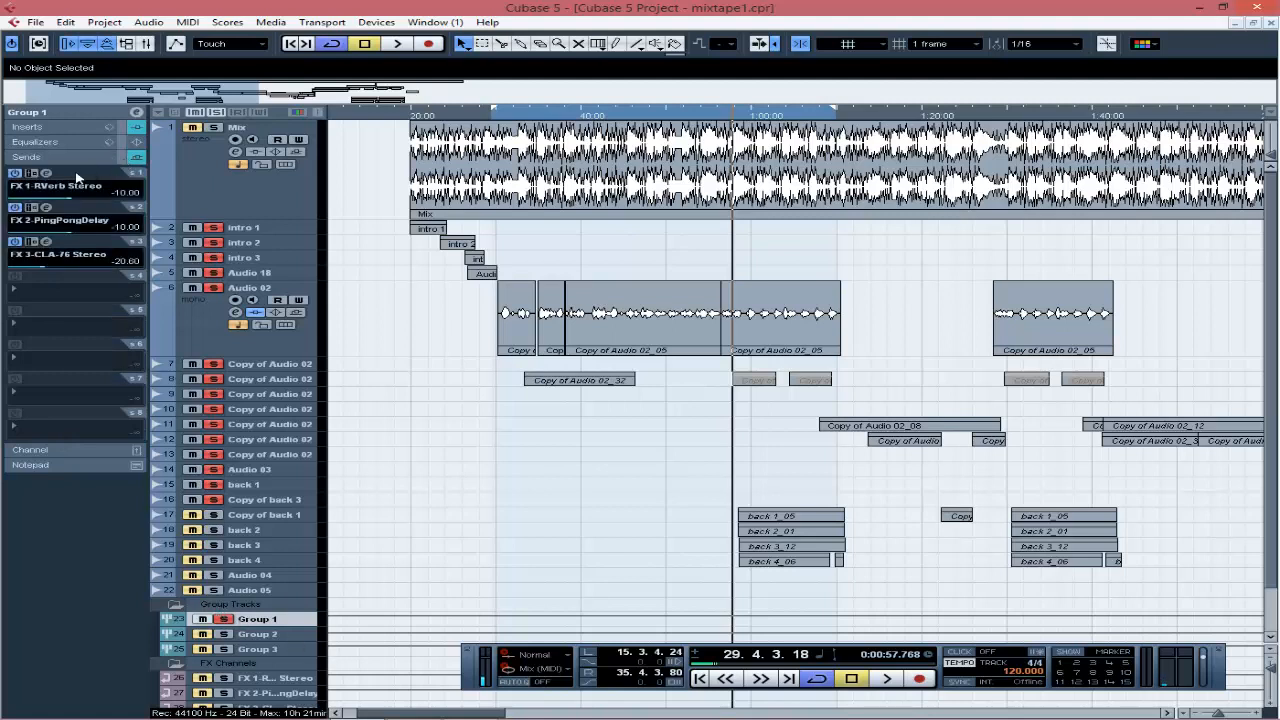
- Review the settings of the RVerb Stereo and PingPongDelay effects fed by Group 1's sends, closing both effect windows
{"action": "left_click", "coordinate": [55, 186]}
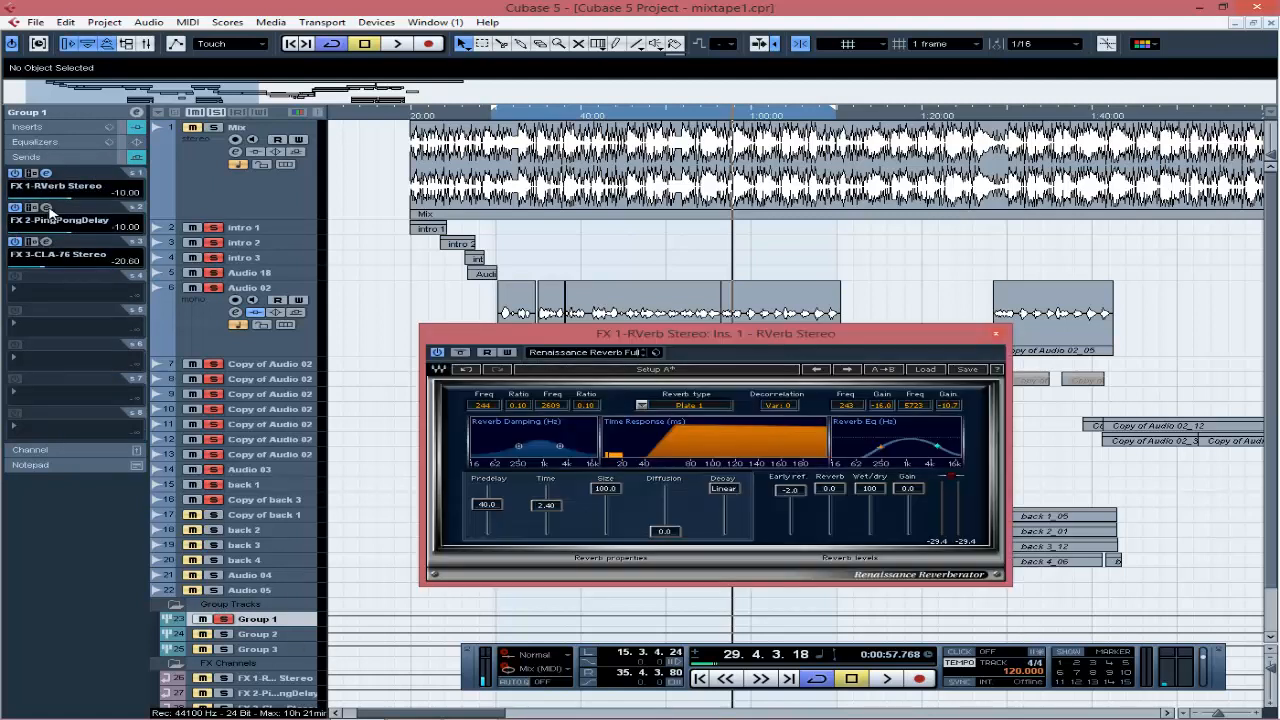
{"action": "left_click", "coordinate": [52, 217]}
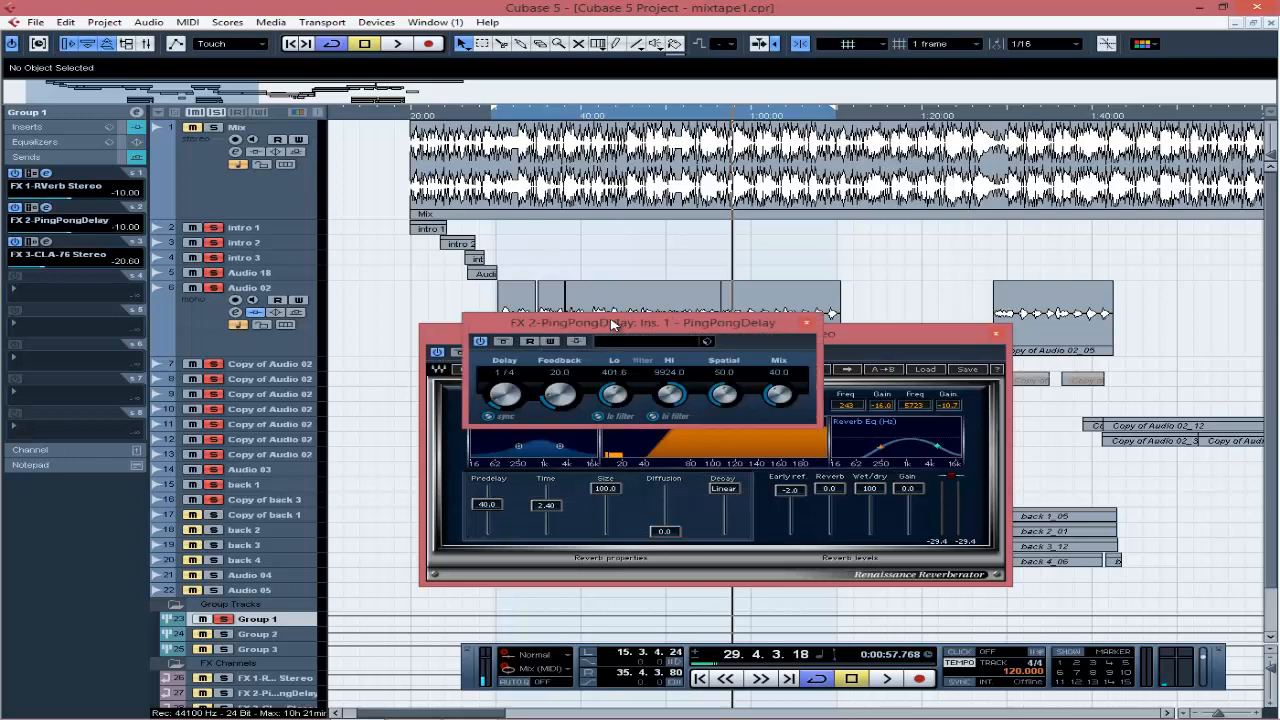
{"action": "left_click_drag", "start_coordinate": [613, 325], "coordinate": [443, 164]}
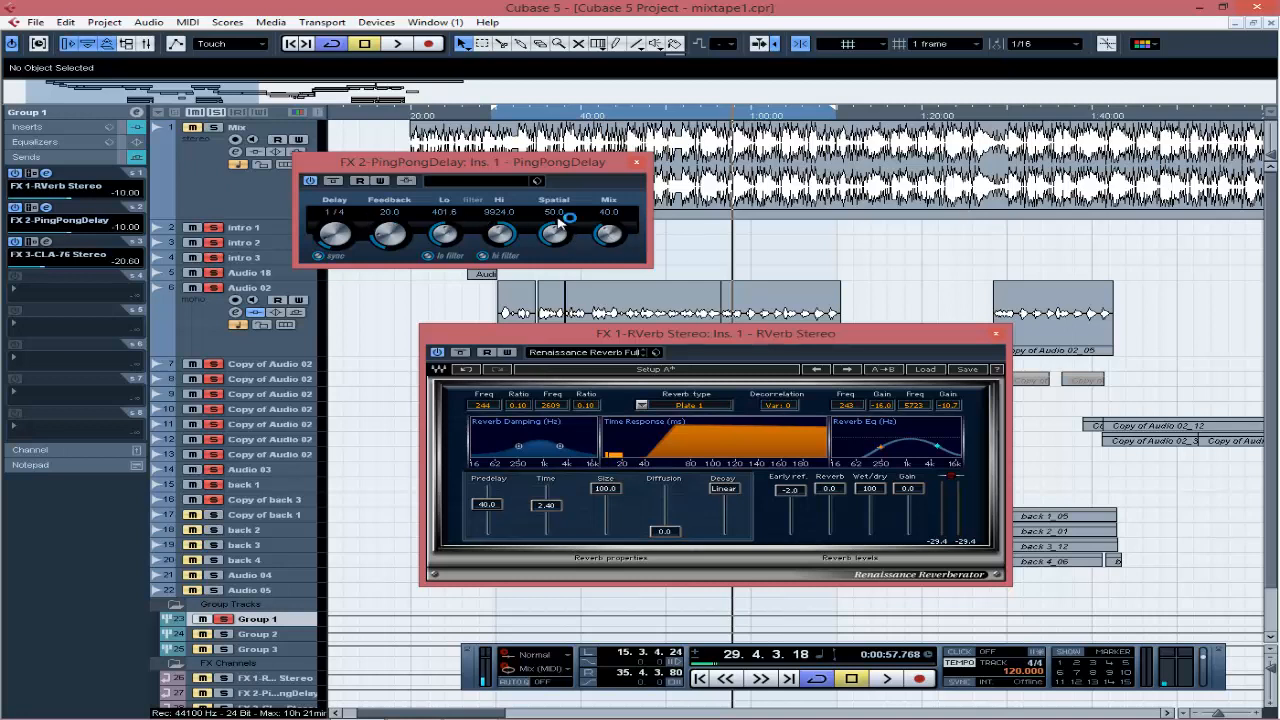
{"action": "left_click", "coordinate": [636, 162]}
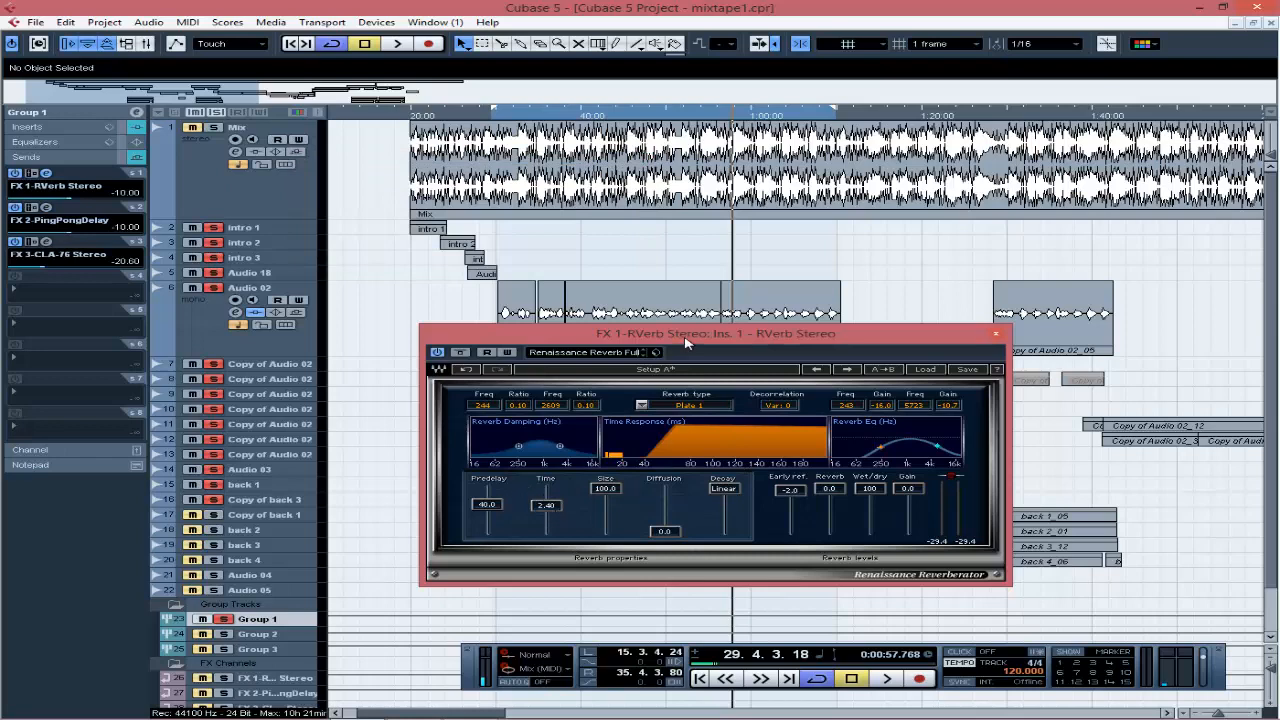
{"action": "left_click_drag", "start_coordinate": [685, 339], "coordinate": [685, 309]}
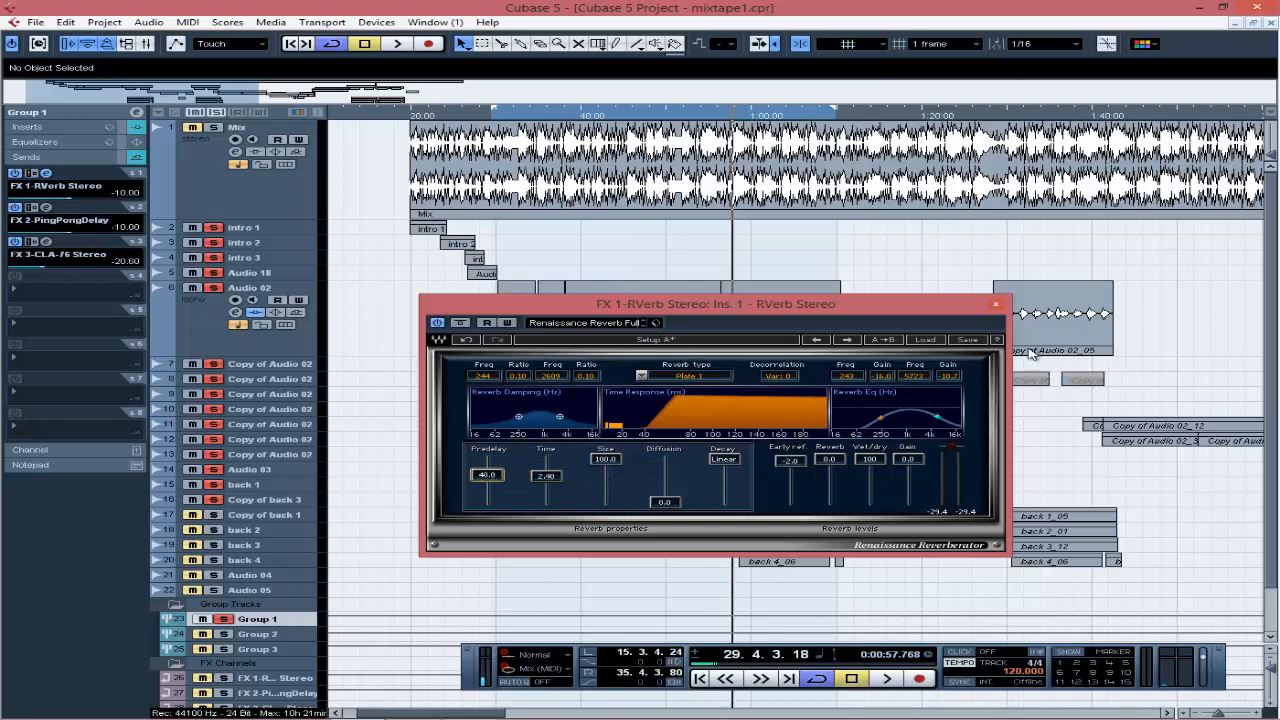
{"action": "left_click", "coordinate": [996, 304]}
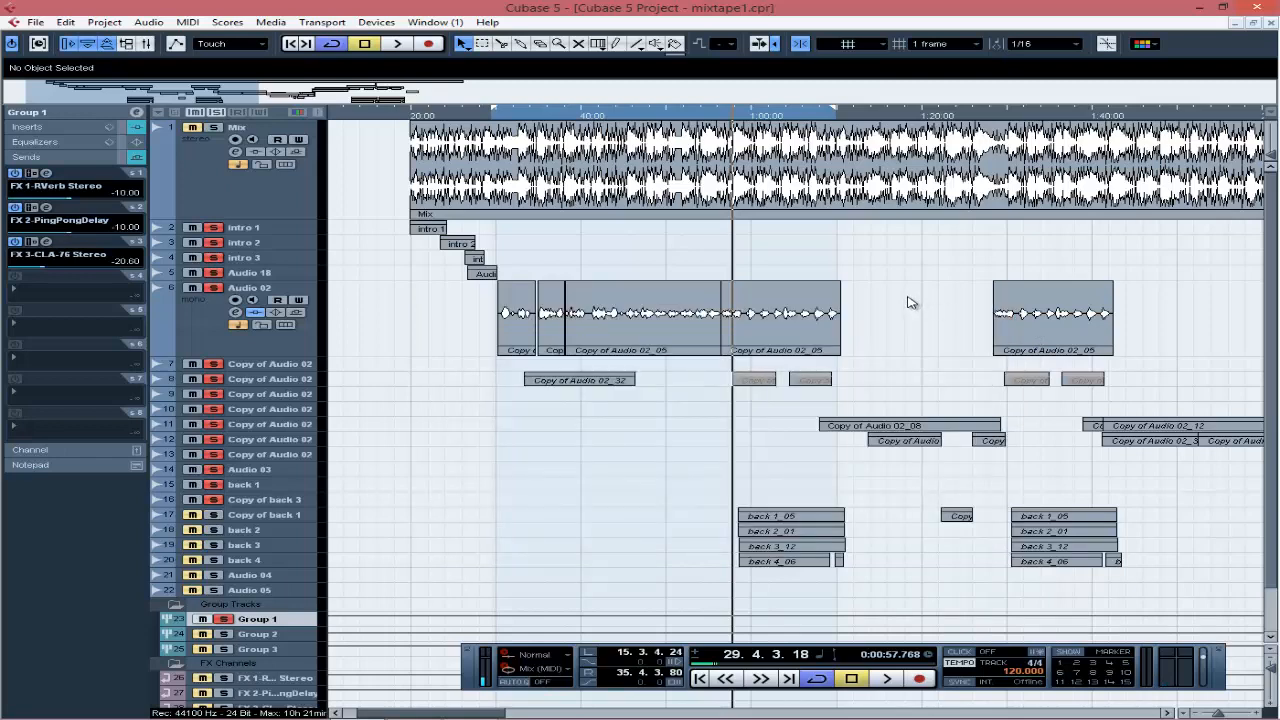
- Review the CLA-76 Stereo and L1 limiter Stereo inserts on the FX 3 channel, closing only the limiter's window
{"action": "scroll", "coordinate": [262, 656], "scroll_direction": "down", "scroll_amount": 1}
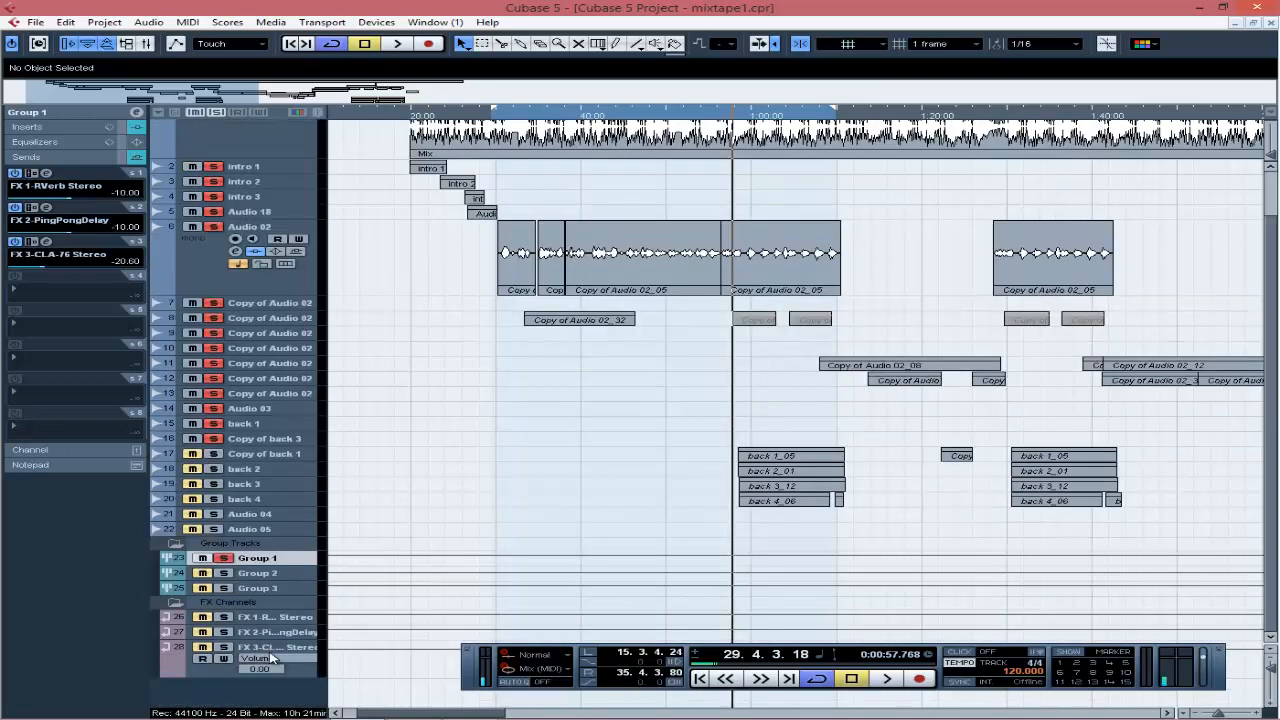
{"action": "left_click", "coordinate": [279, 652]}
{"action": "left_click", "coordinate": [28, 127]}
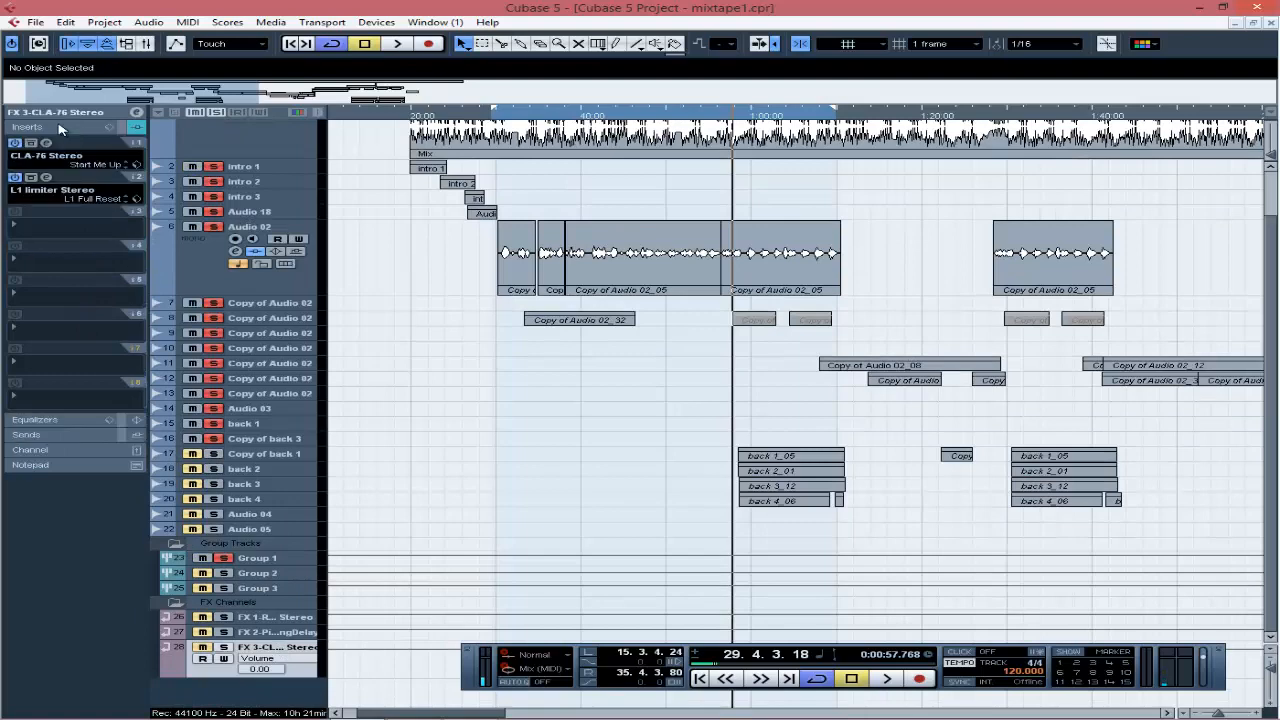
{"action": "left_click", "coordinate": [46, 143]}
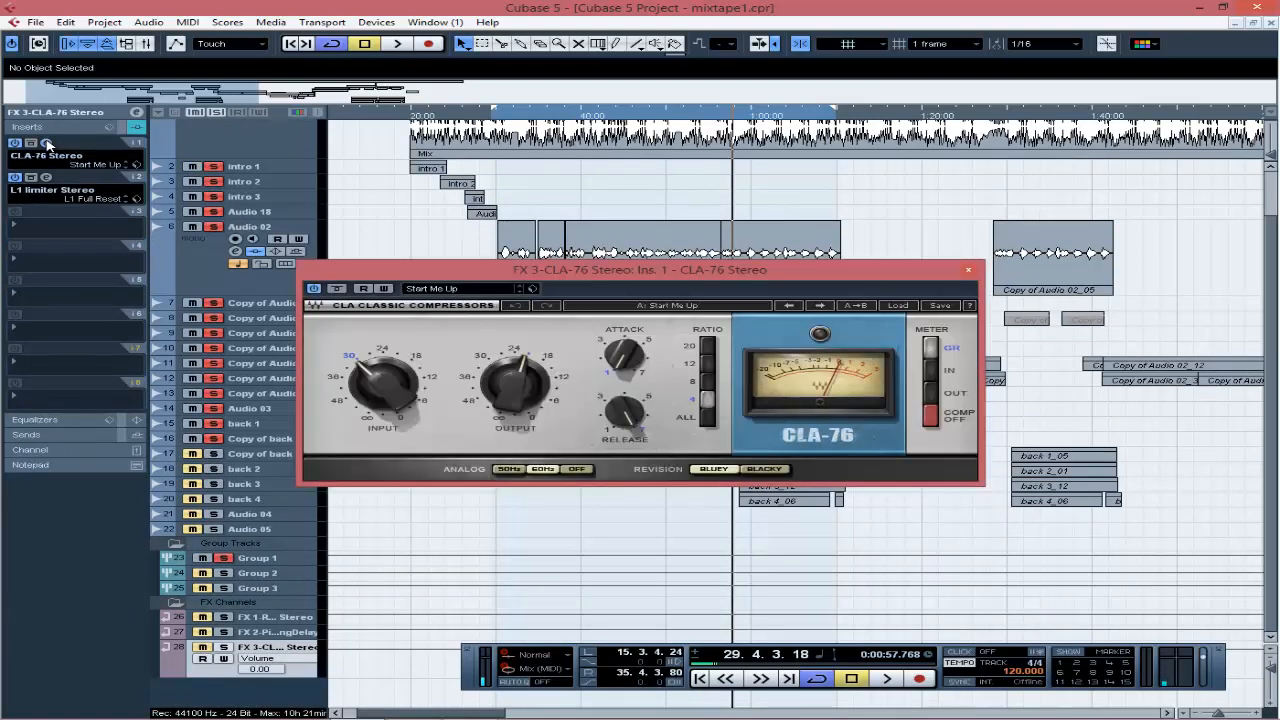
{"action": "left_click", "coordinate": [46, 143]}
{"action": "left_click", "coordinate": [46, 177]}
{"action": "left_click", "coordinate": [46, 143]}
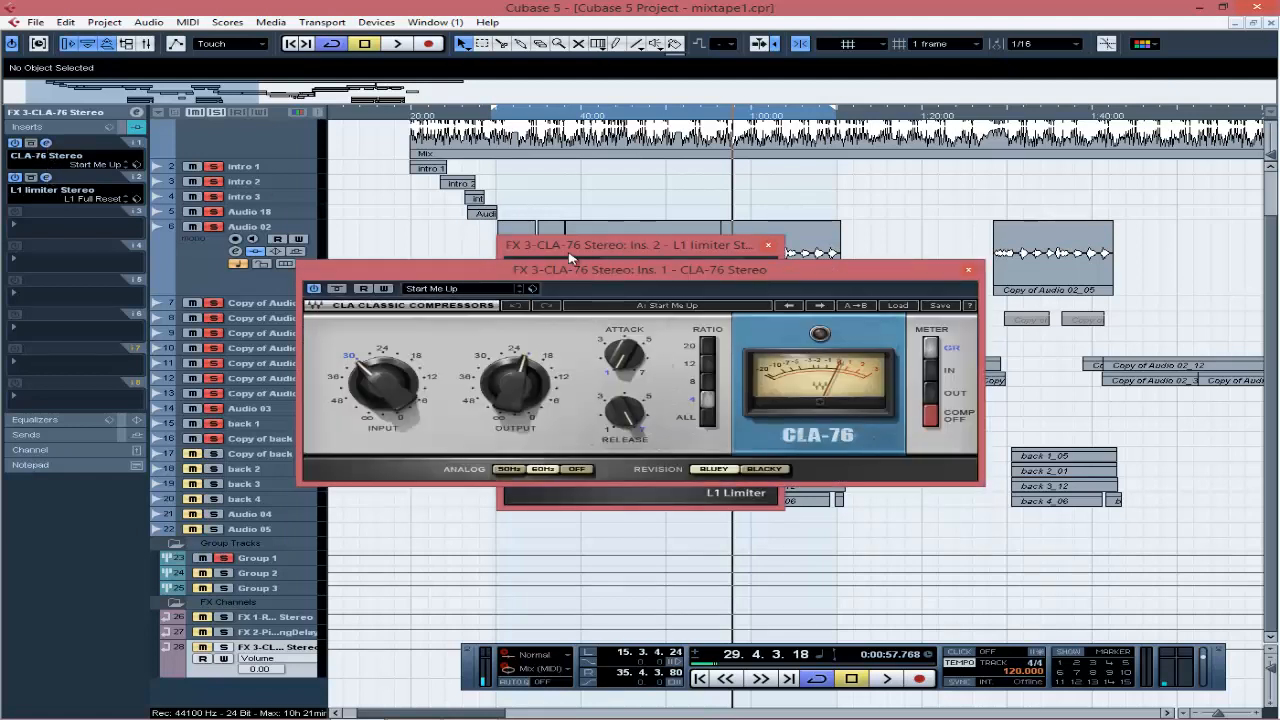
{"action": "left_click", "coordinate": [600, 248]}
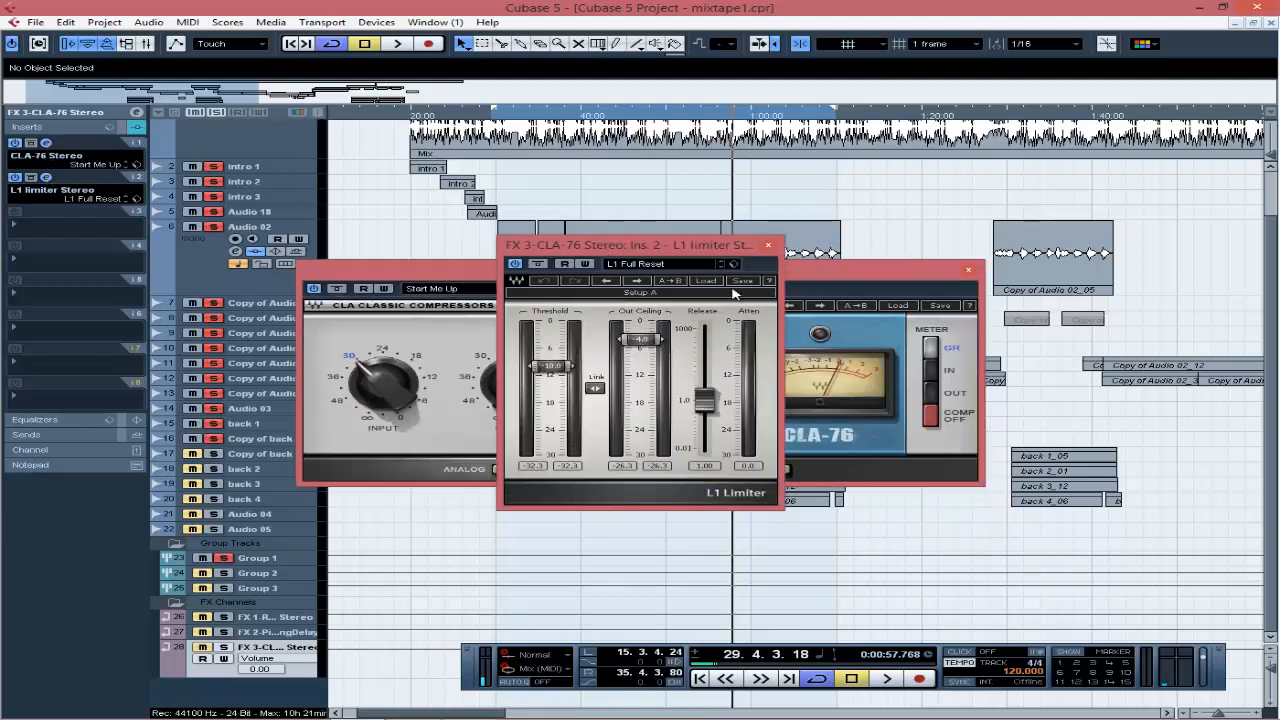
{"action": "left_click", "coordinate": [768, 245]}
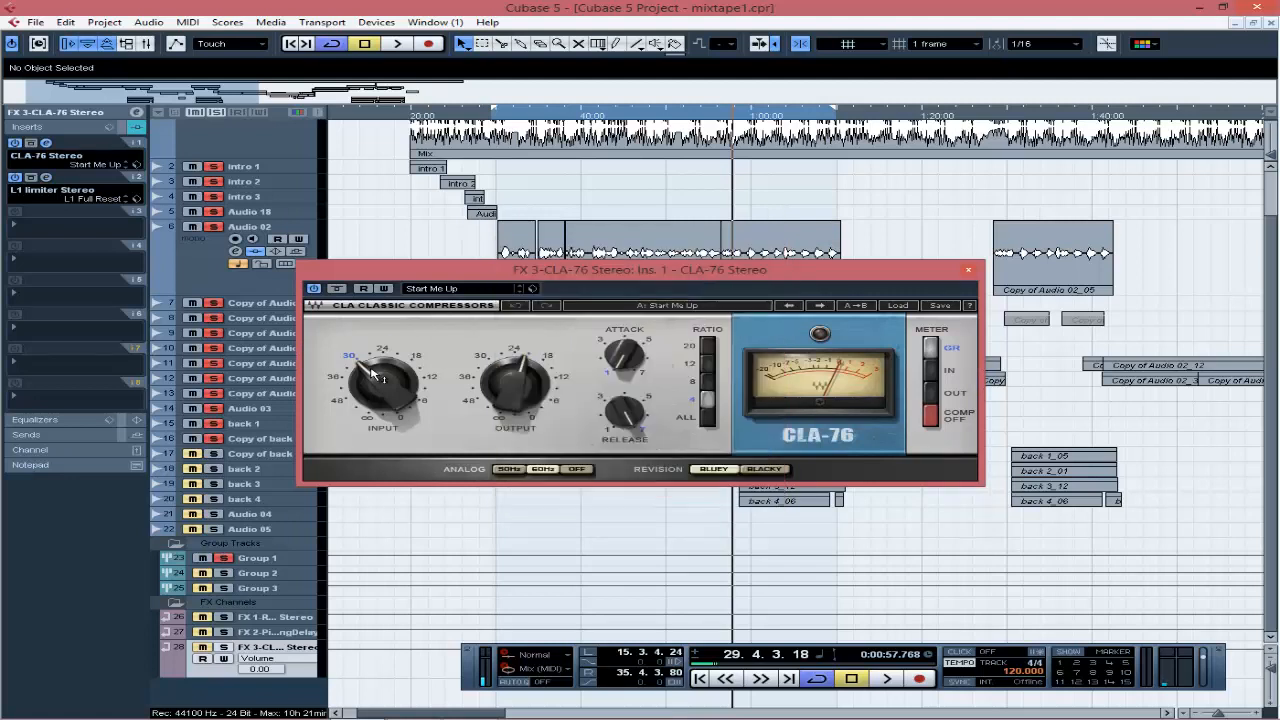
- Try the Blacky revision on the CLA-76 and switch it back to Bluey
{"action": "mouse_move", "coordinate": [372, 374]}
{"action": "left_click", "coordinate": [781, 471]}
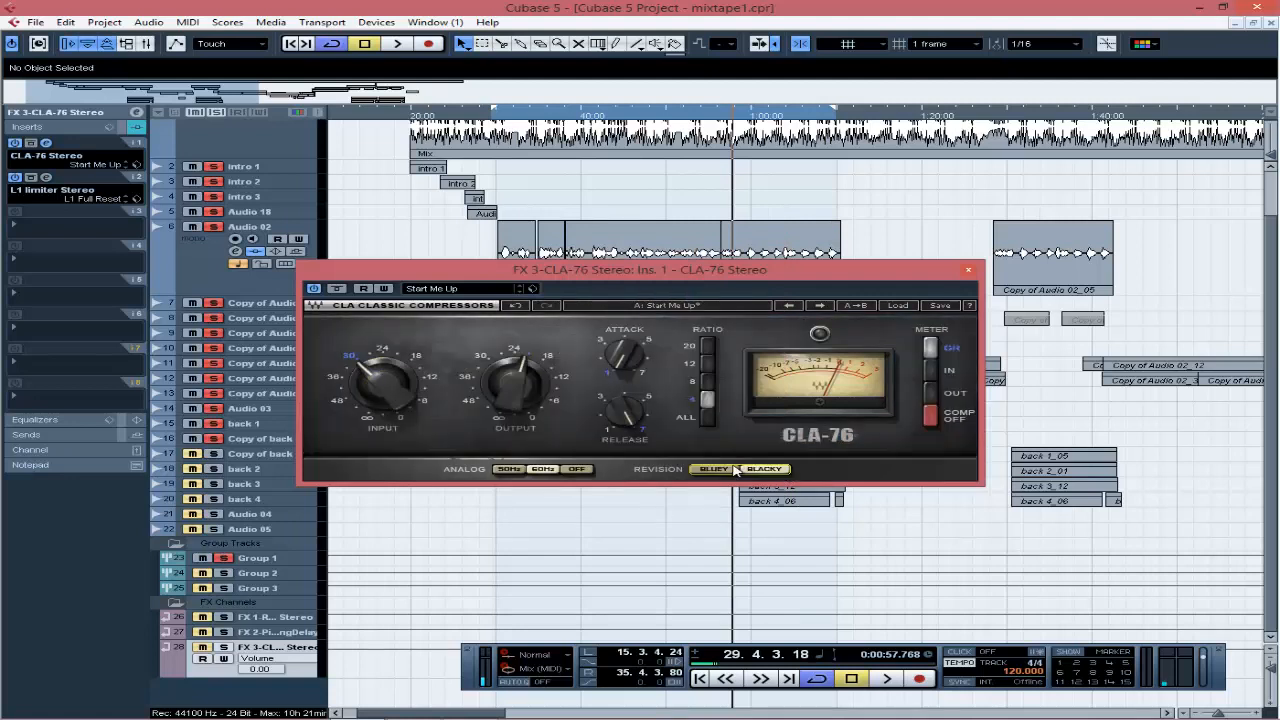
{"action": "left_click", "coordinate": [724, 470]}
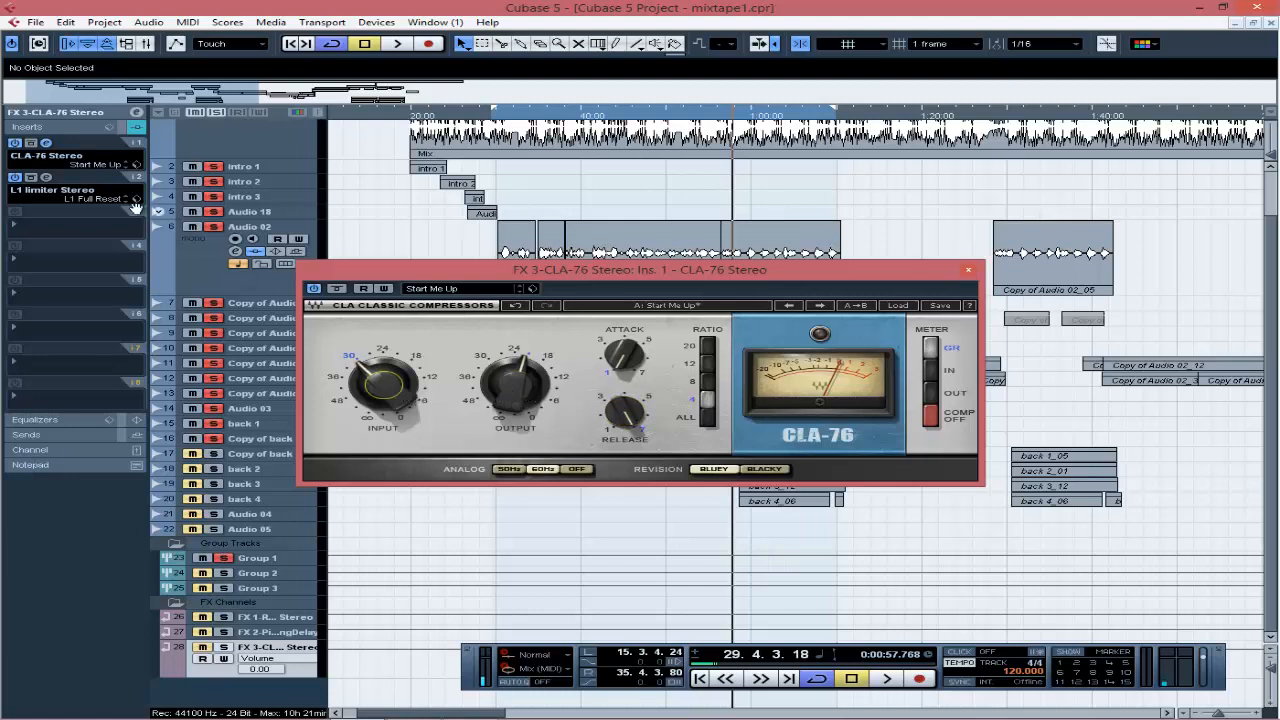
- Display Group 1's sends and solo the three FX channels together with Group 1
{"action": "left_click", "coordinate": [300, 563]}
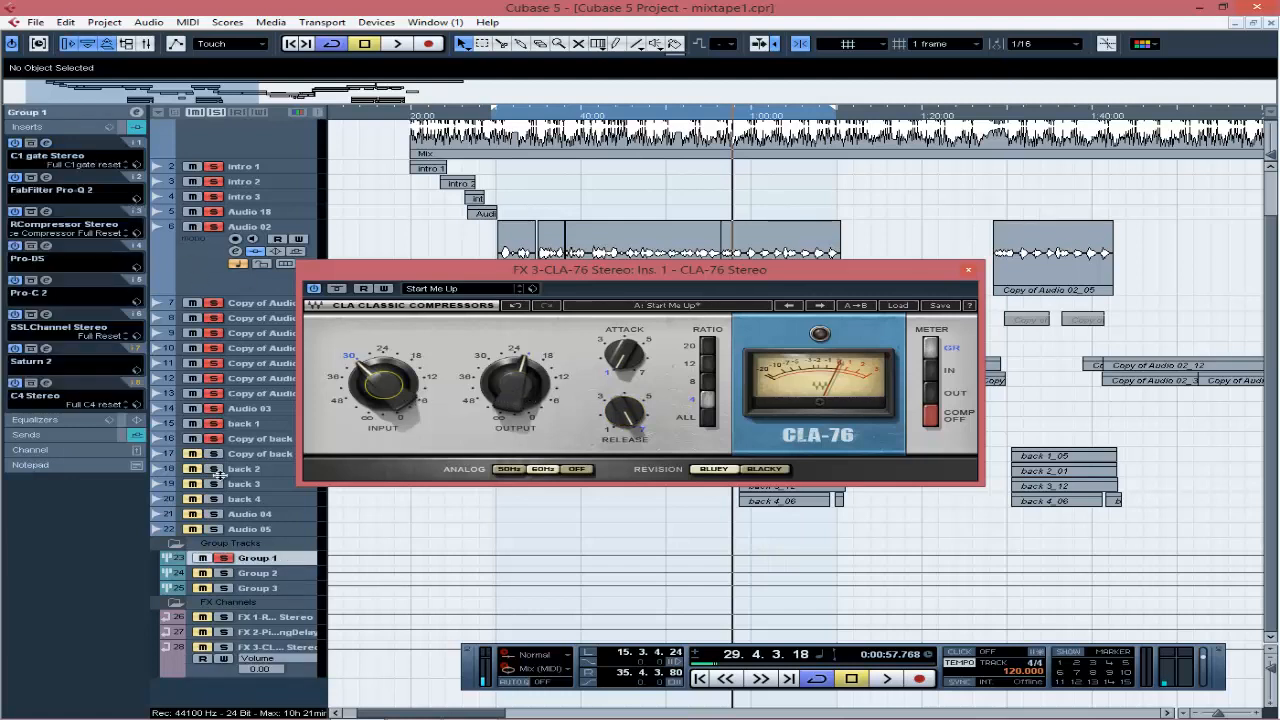
{"action": "left_click", "coordinate": [55, 434]}
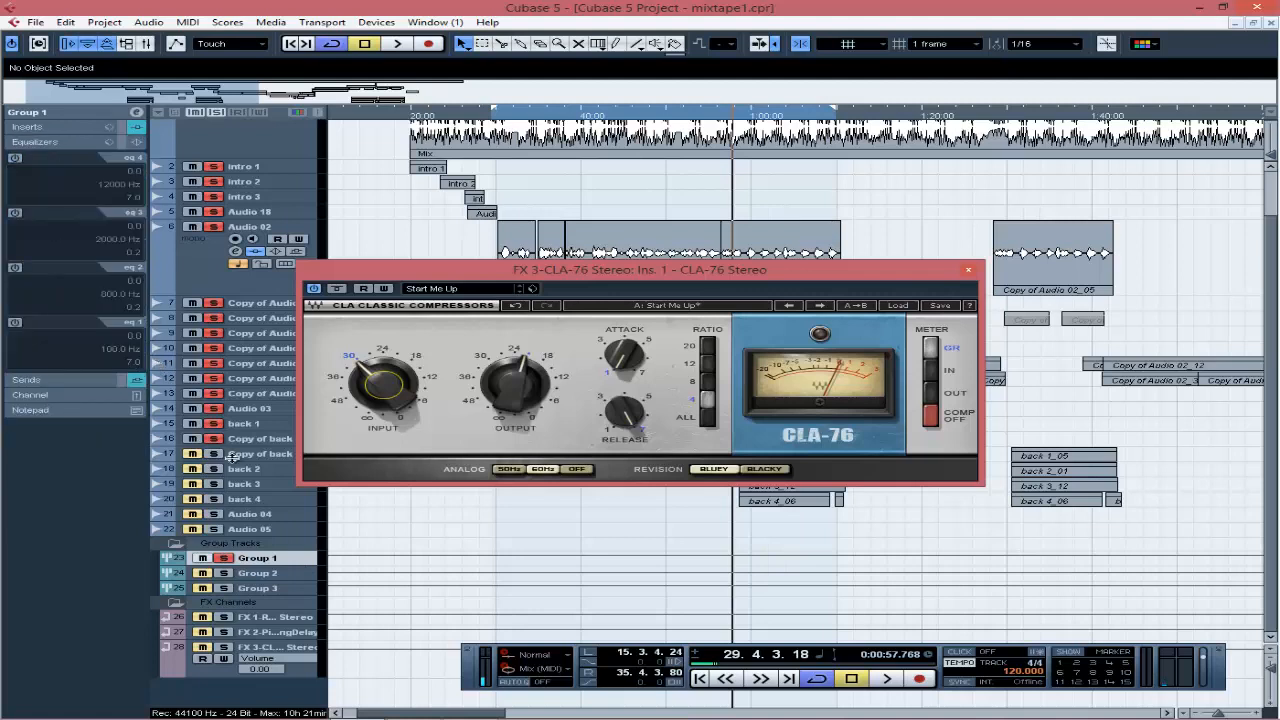
{"action": "left_click", "coordinate": [48, 381]}
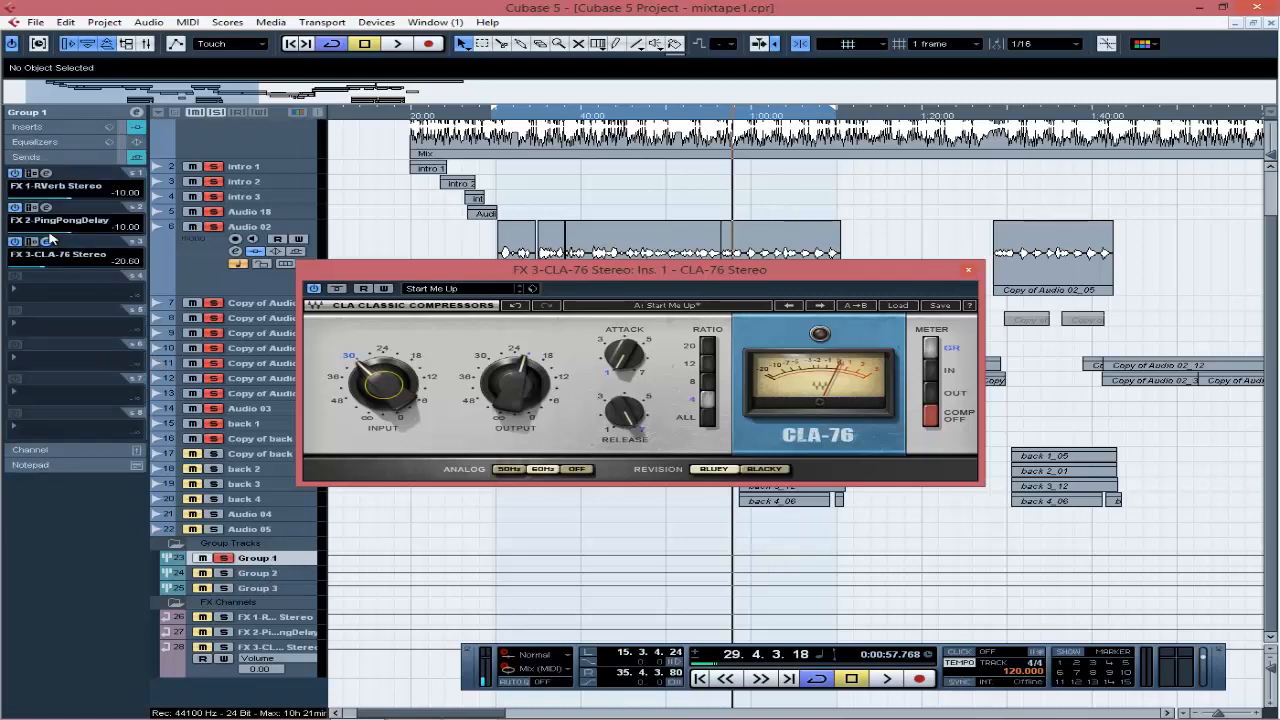
{"action": "left_click", "coordinate": [224, 558]}
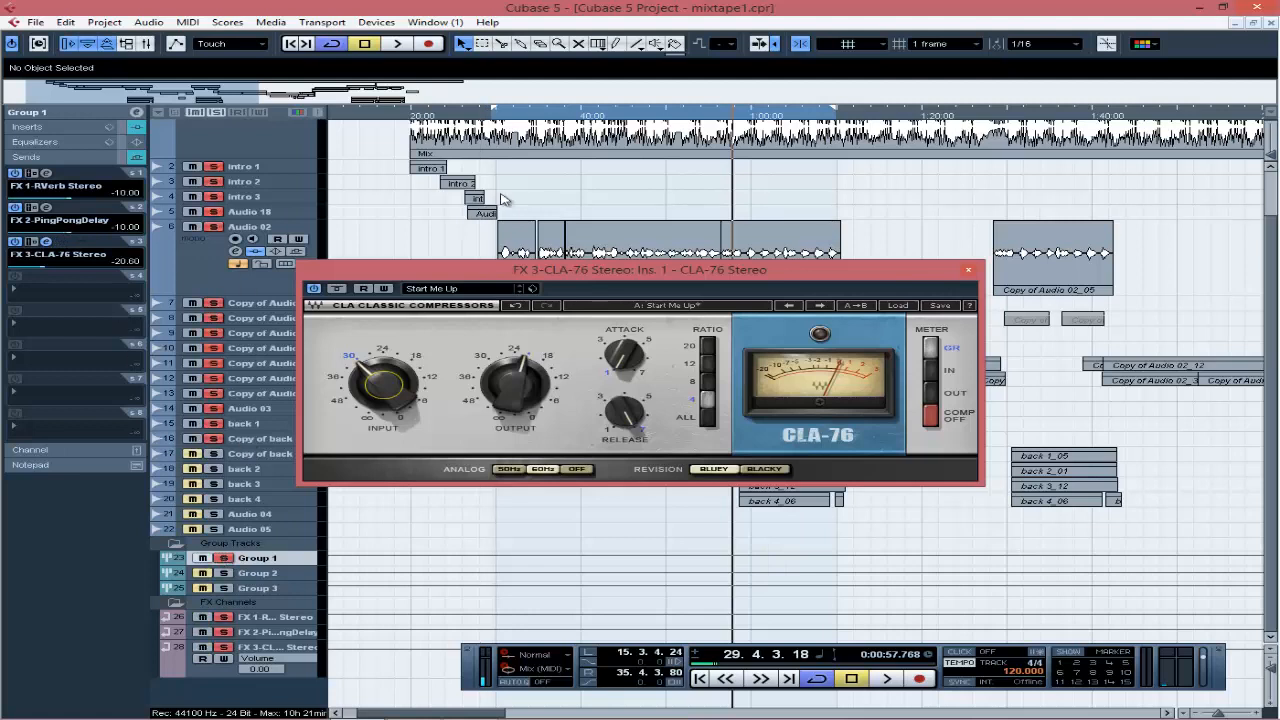
- Play the soloed vocals with their send effects from about 0:40, close the CLA-76 window and stop playback
{"action": "left_click", "coordinate": [577, 119]}
{"action": "key", "text": "space"}
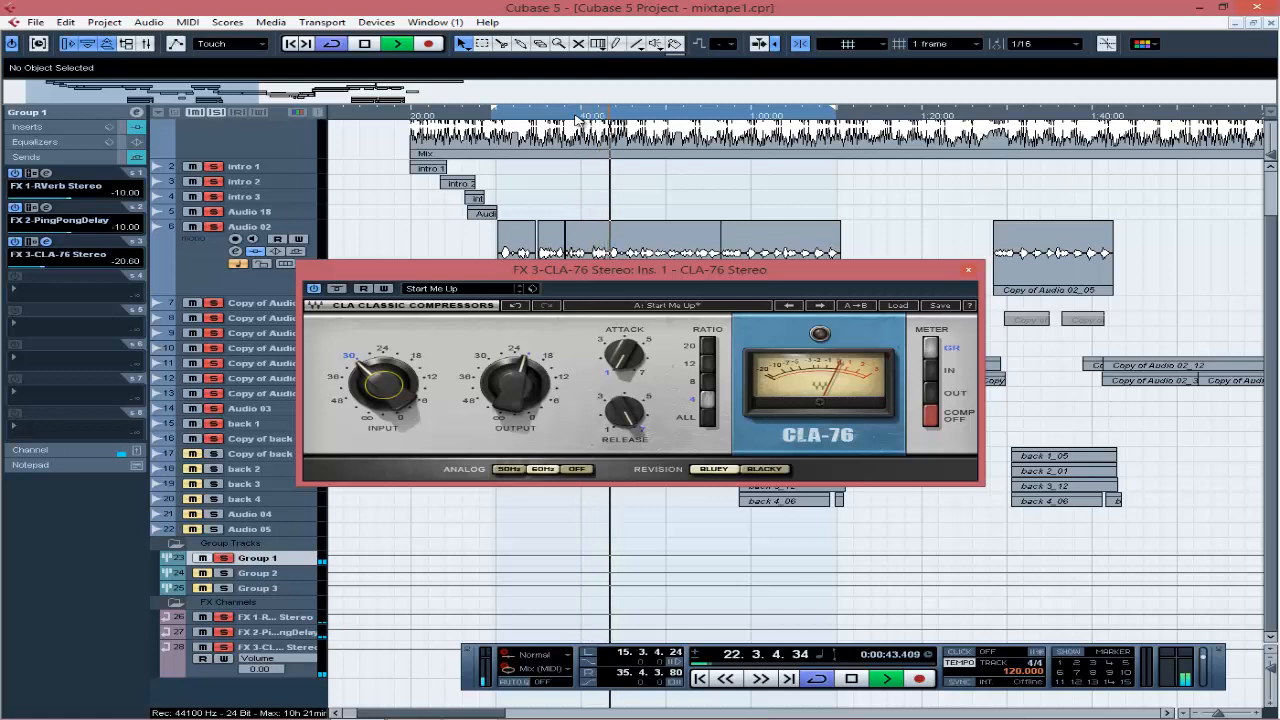
{"action": "left_click", "coordinate": [968, 271]}
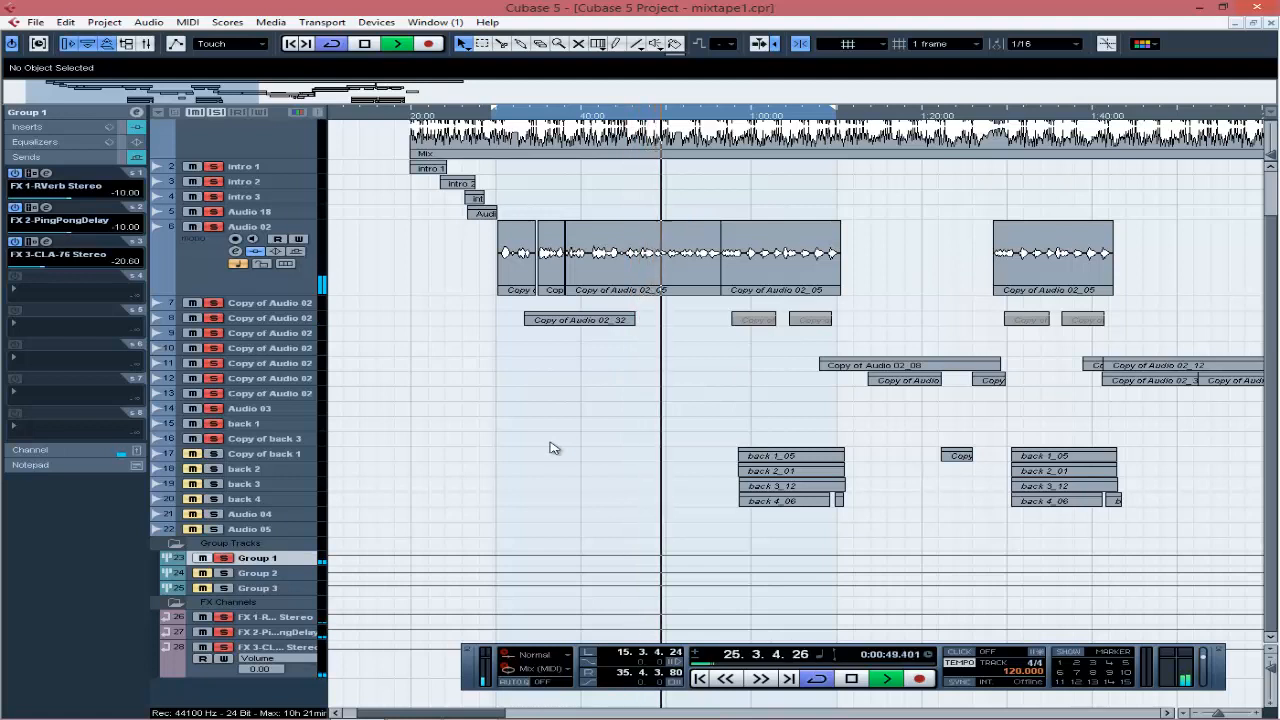
{"action": "left_click", "coordinate": [366, 45]}
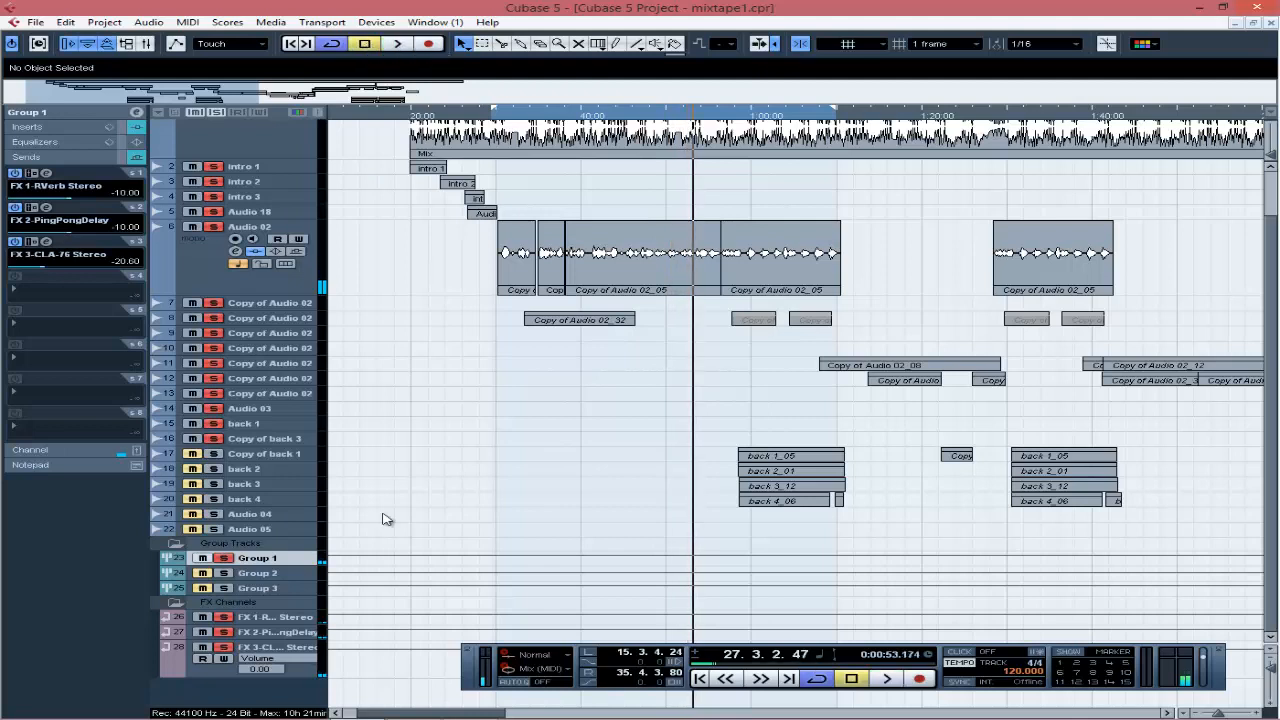
- Audition the full mix with all solos off, stop playback and save the project
{"action": "left_click", "coordinate": [572, 118]}
{"action": "key", "text": "space"}
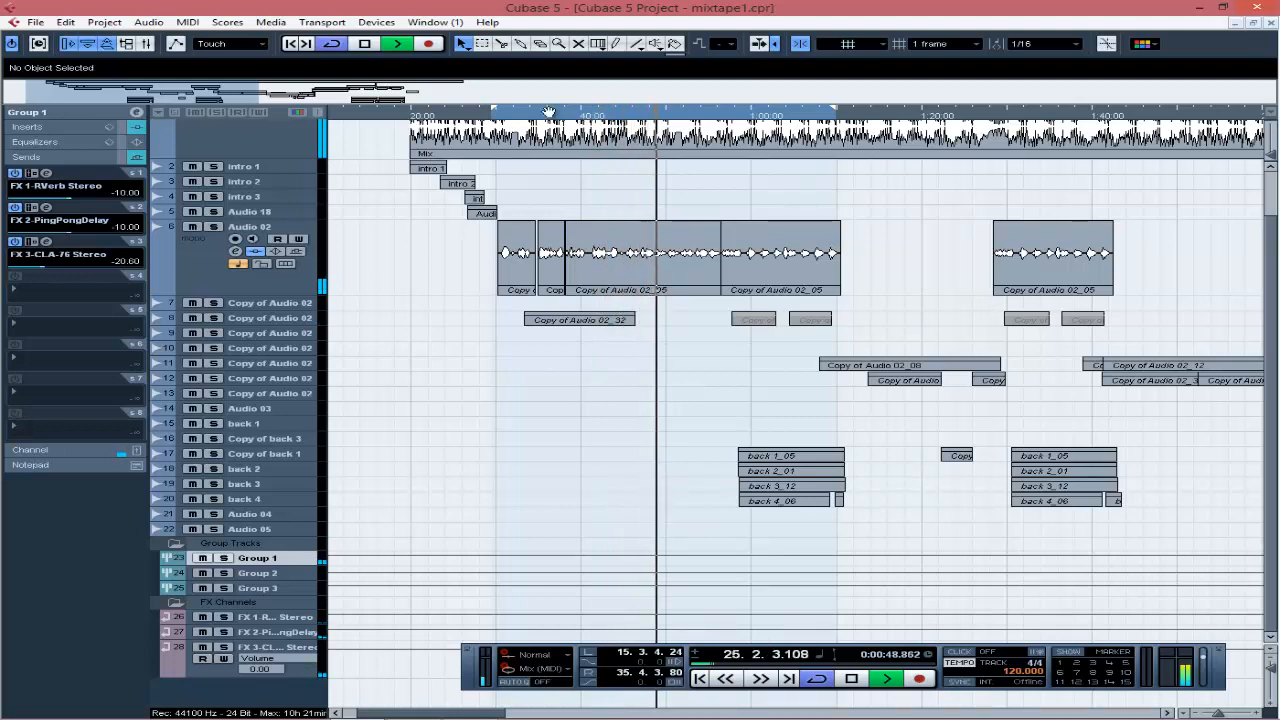
{"action": "left_click", "coordinate": [371, 47]}
{"action": "left_click", "coordinate": [34, 22]}
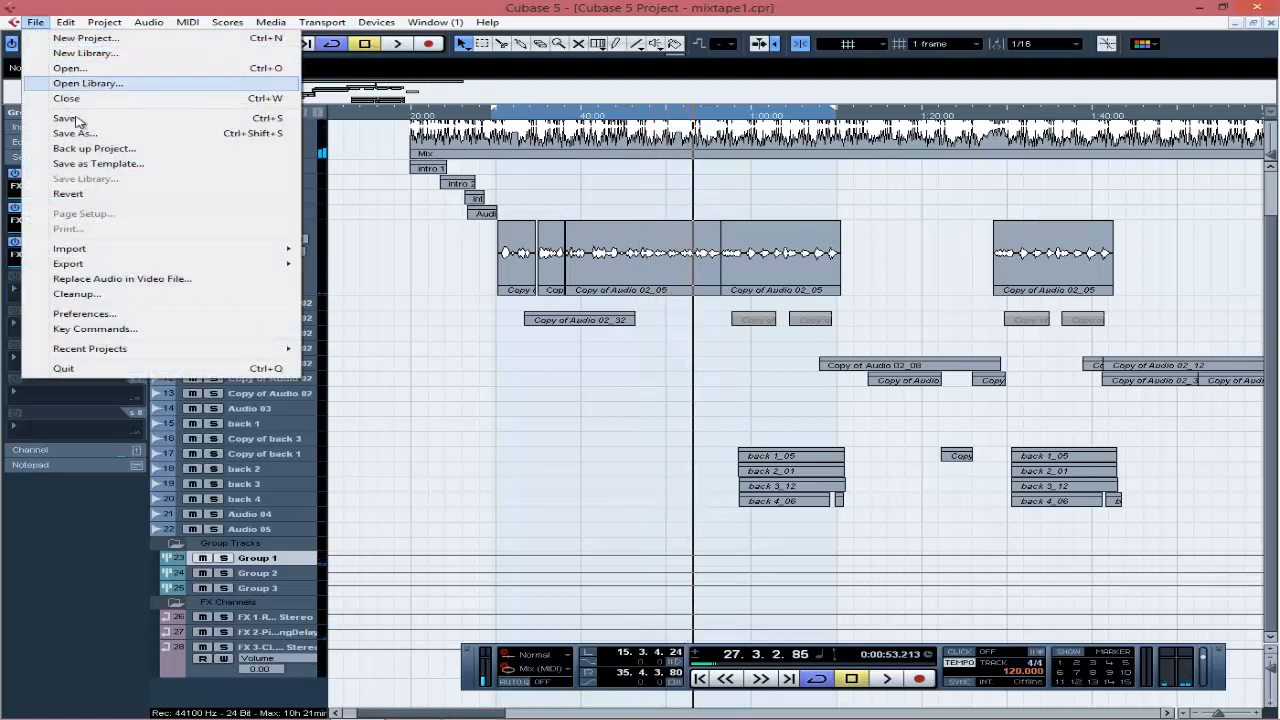
{"action": "left_click", "coordinate": [70, 115]}
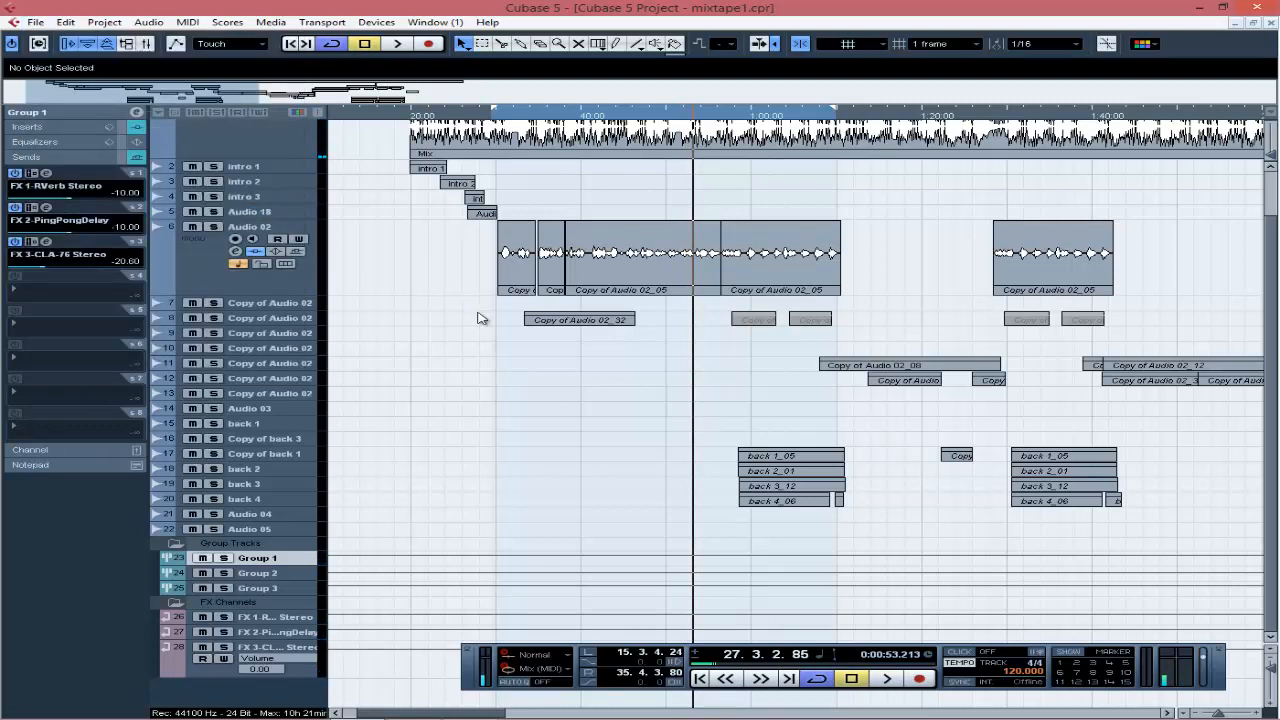